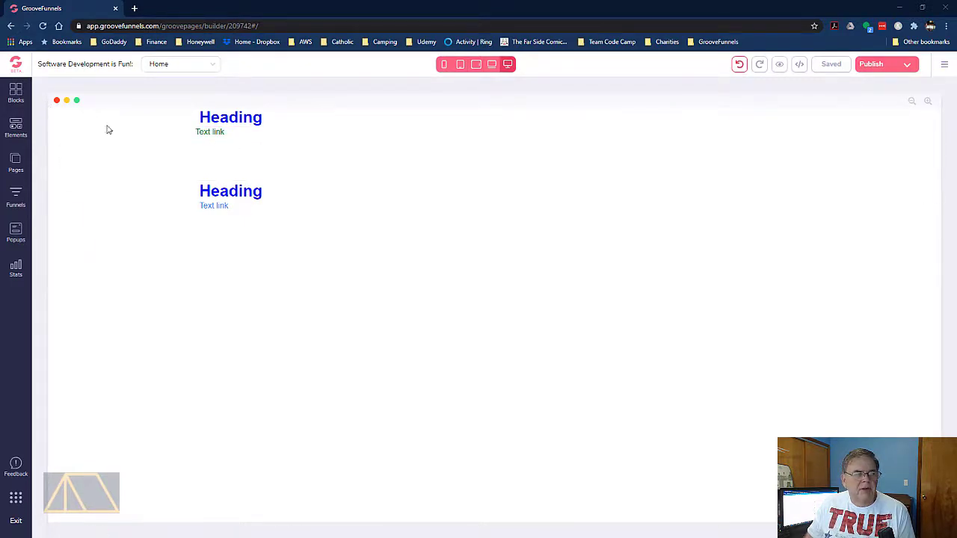
Leave the page builder for the dashboard, start GrooveMail and open its list of forms
click(16, 66)
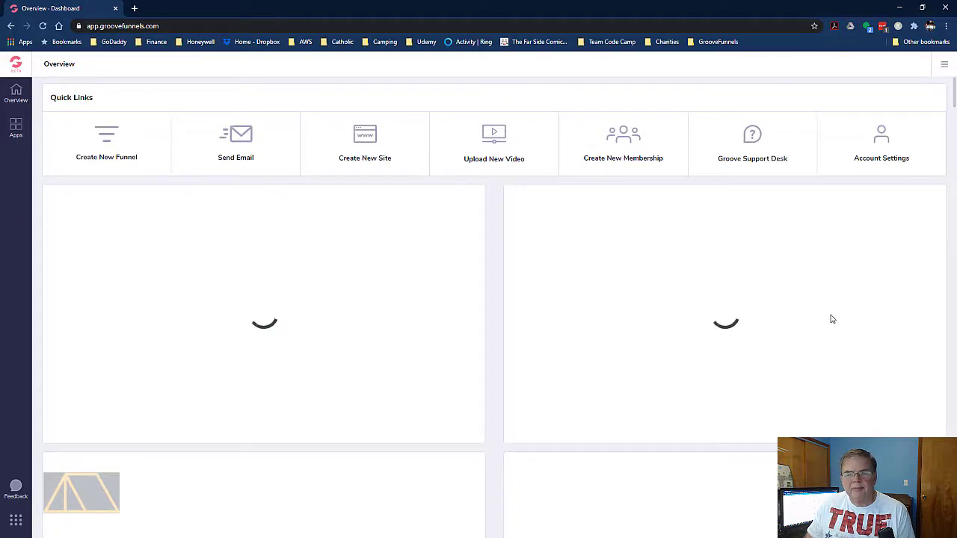
scroll(830, 318, down, 1)
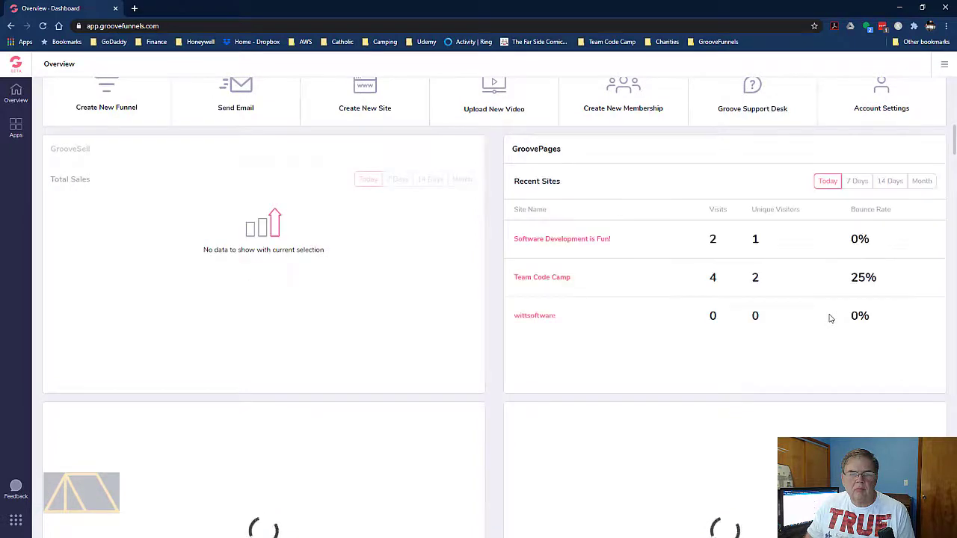
scroll(830, 319, down, 3)
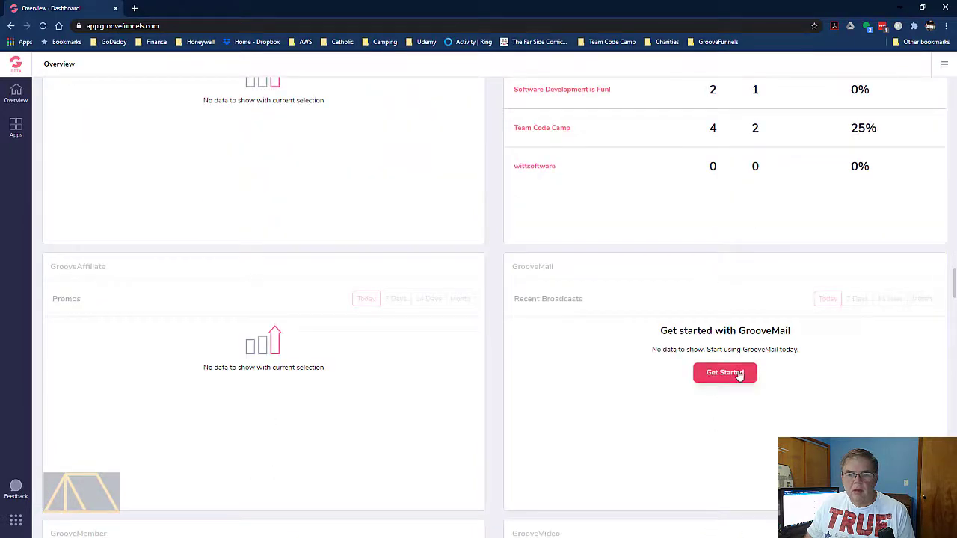
click(739, 376)
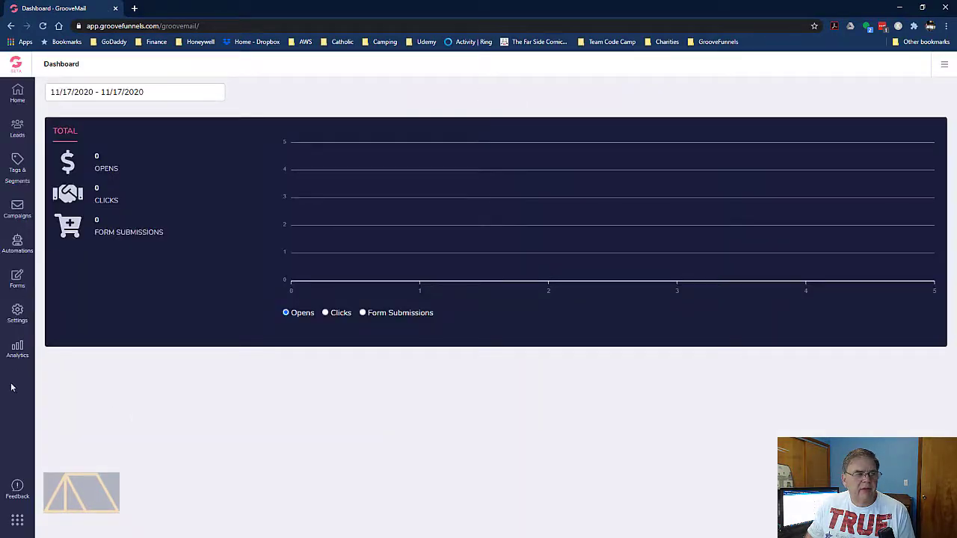
click(17, 281)
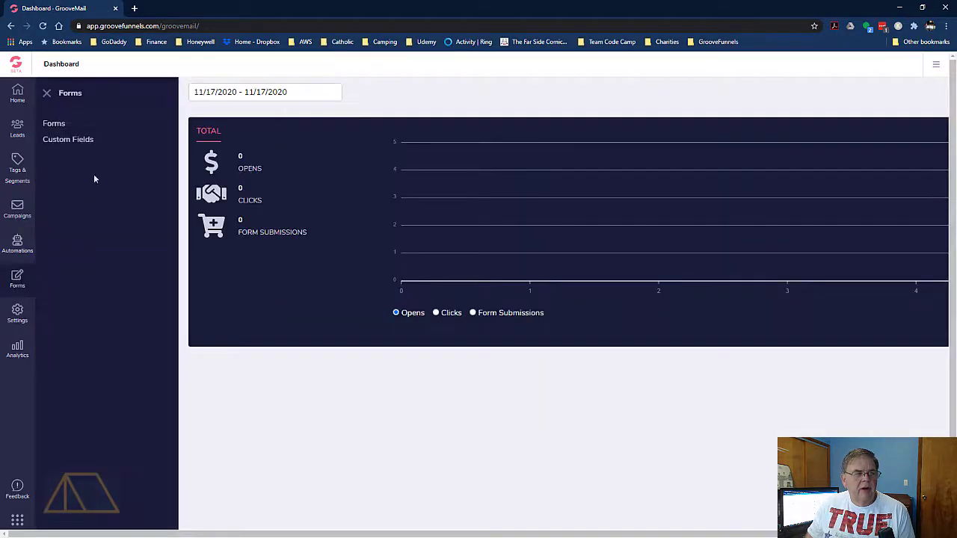
click(57, 125)
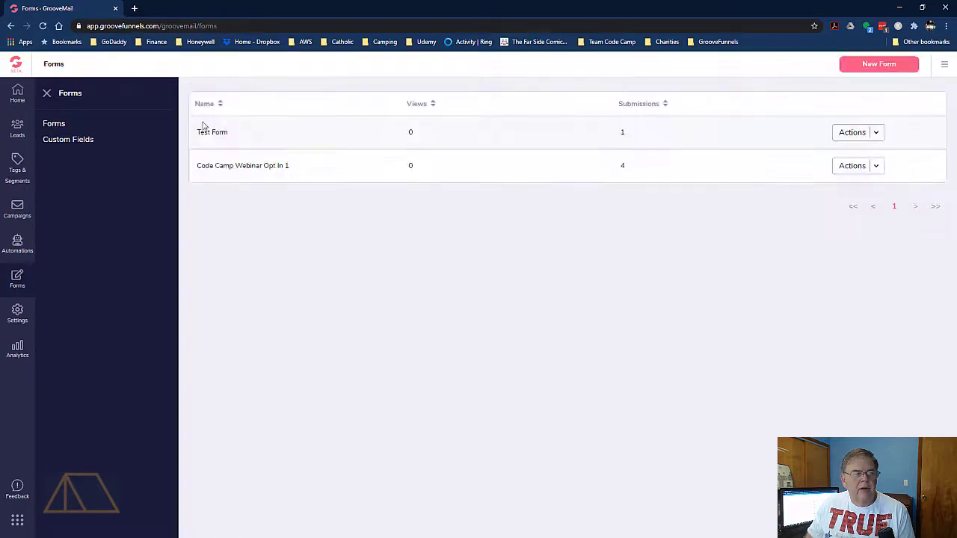
Review Test Form's fields, opt-in, welcome email, list and embed code settings, saving each stage unchanged and exiting
click(878, 135)
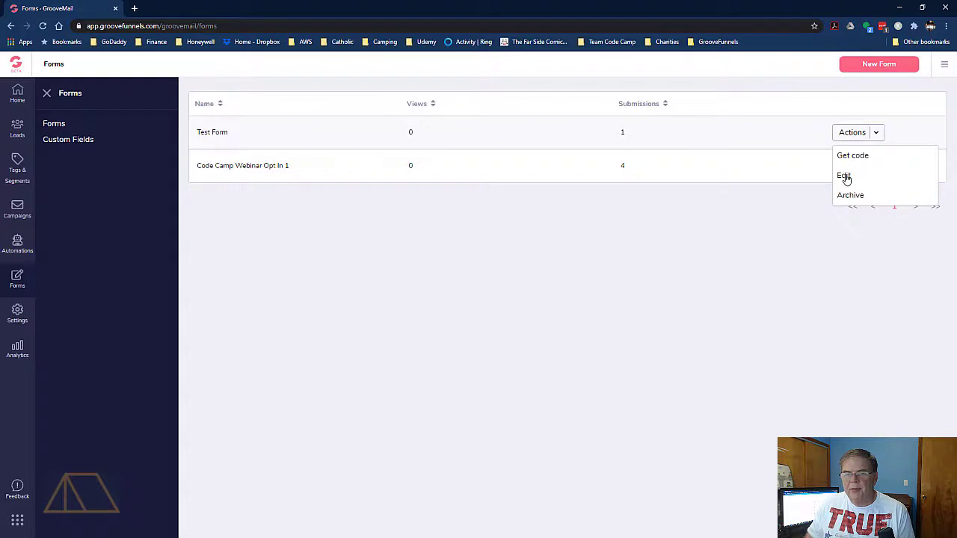
click(844, 176)
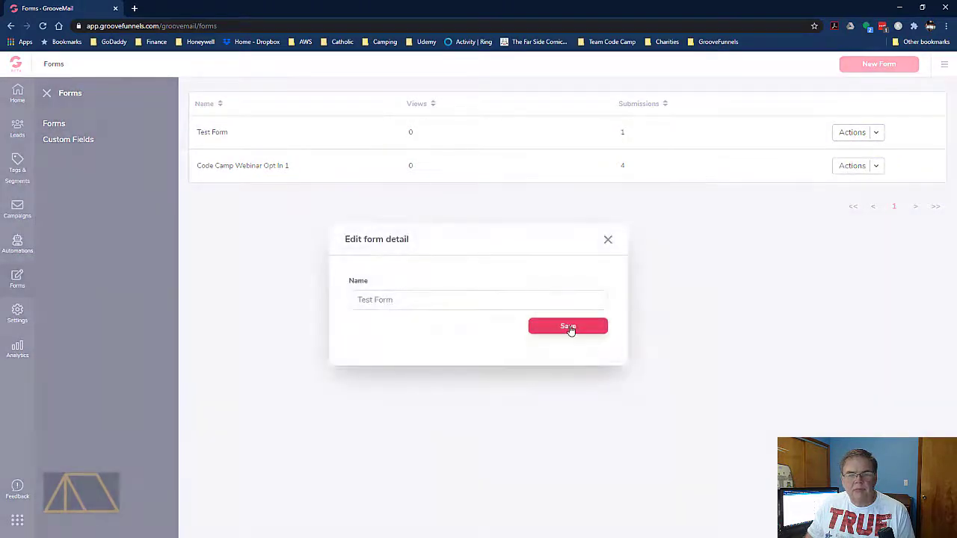
click(568, 328)
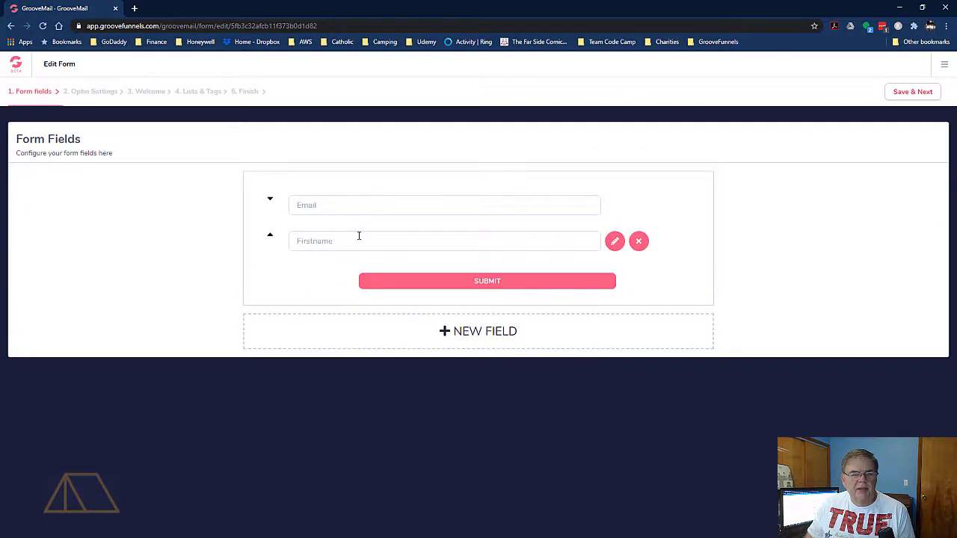
click(914, 95)
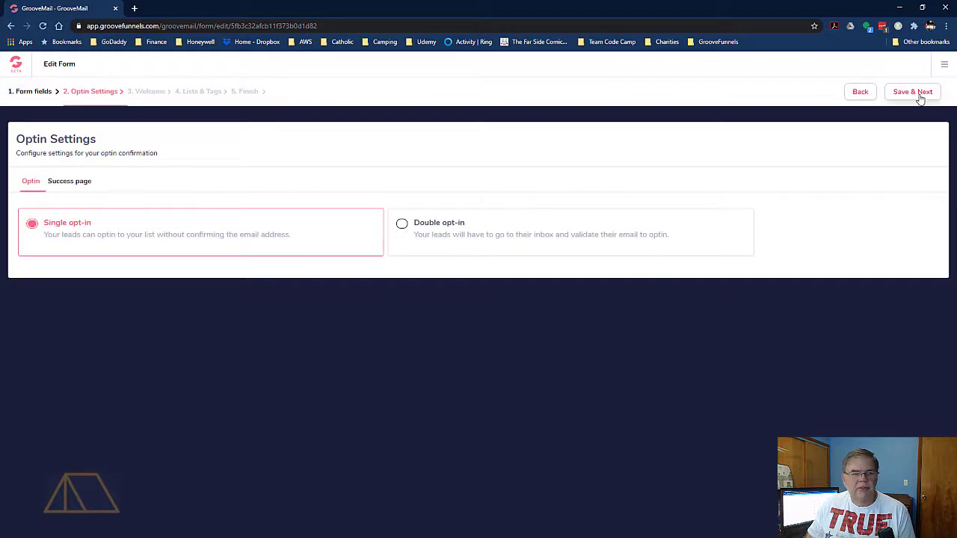
click(919, 95)
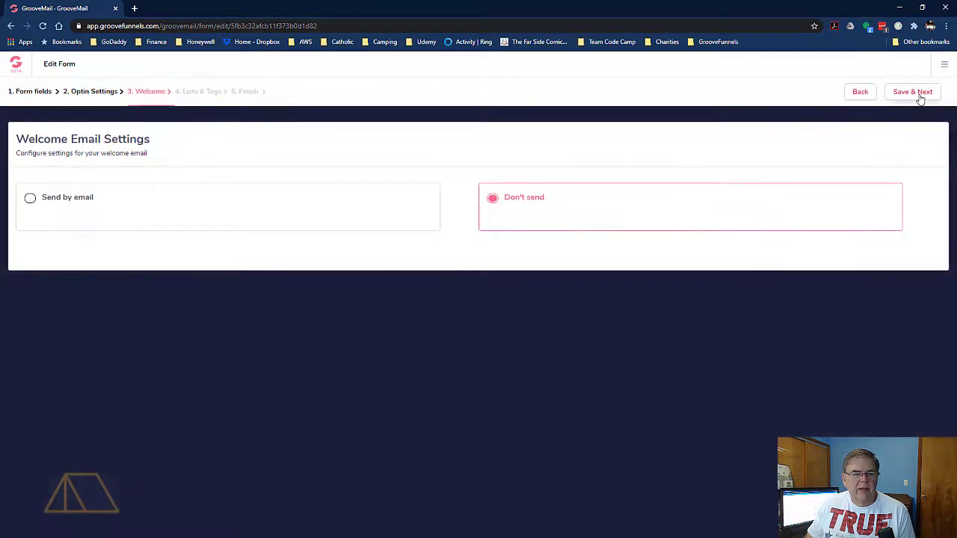
click(919, 96)
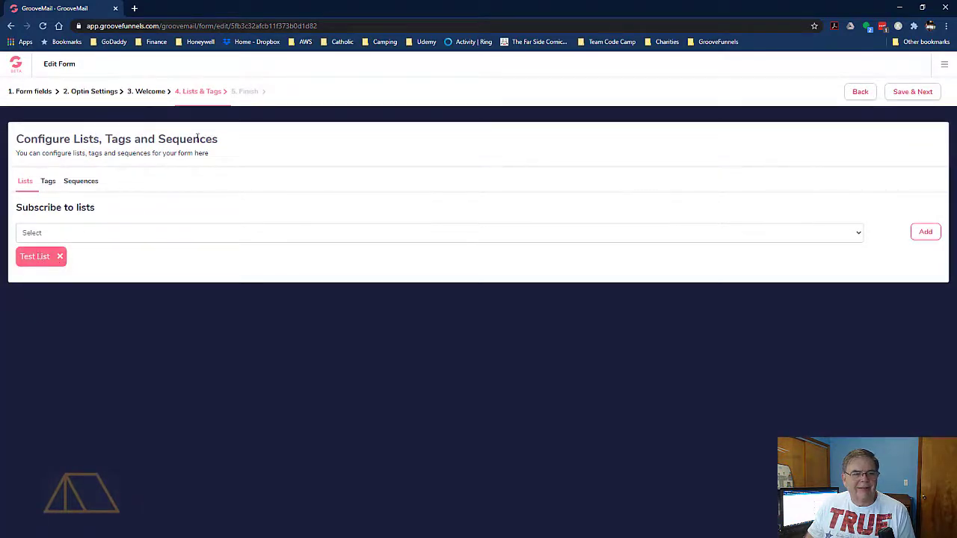
click(915, 92)
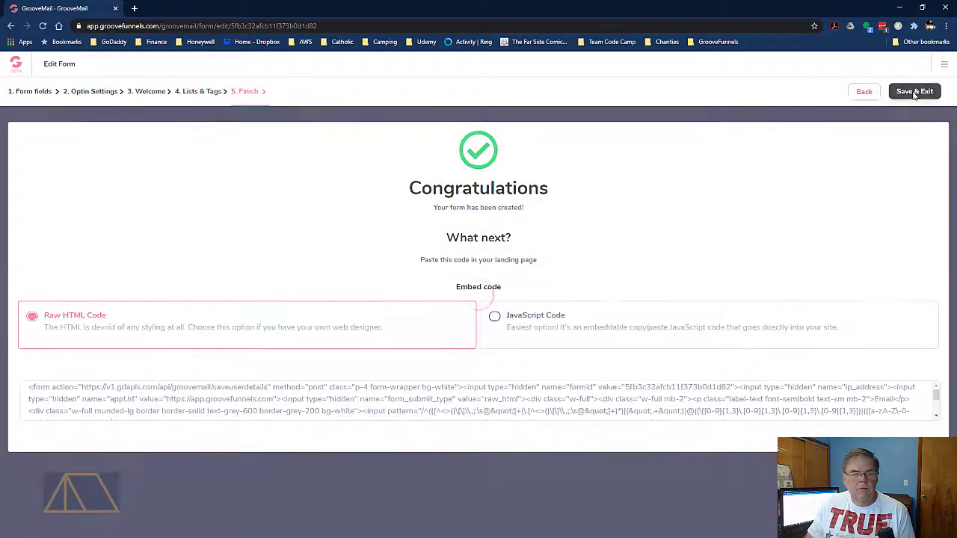
click(913, 92)
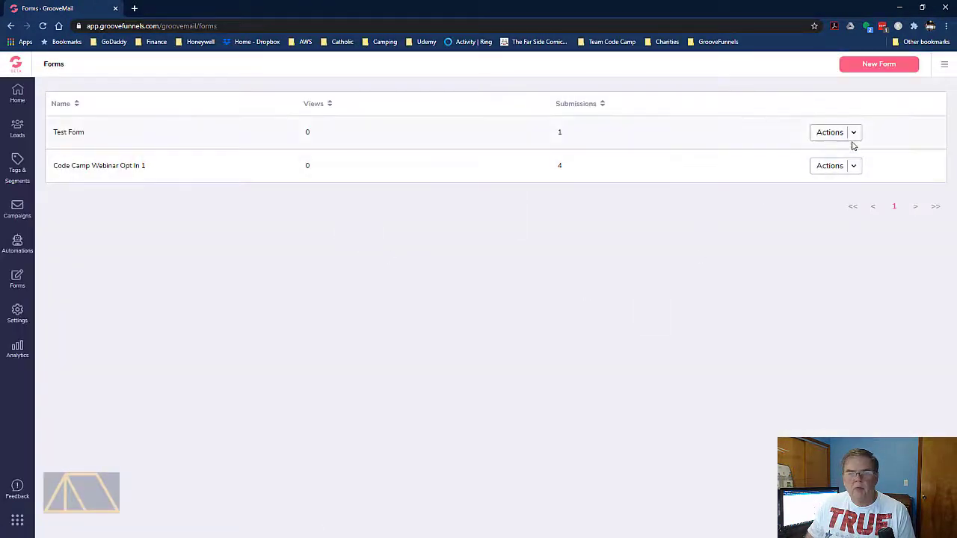
Copy the Raw HTML embed code of Test Form and close the embed code dialog
click(854, 139)
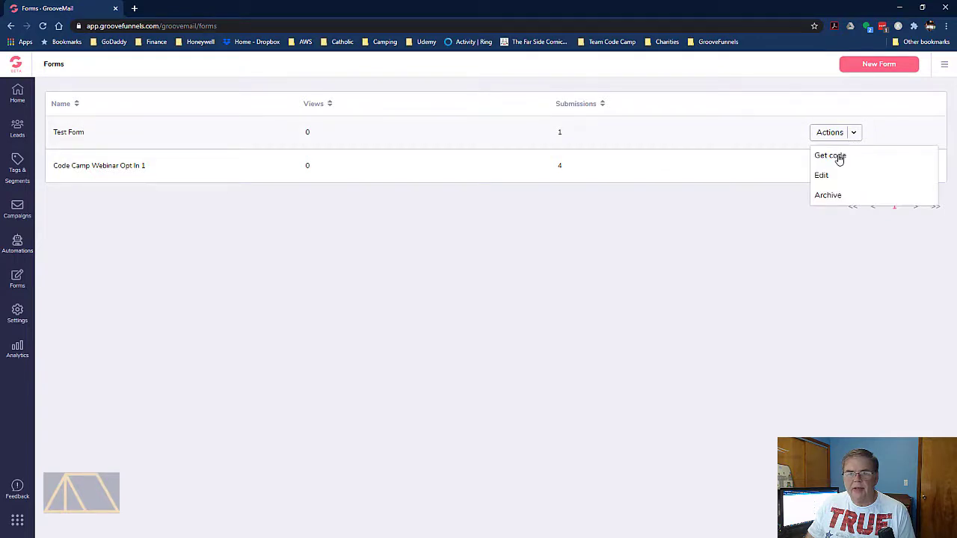
click(839, 159)
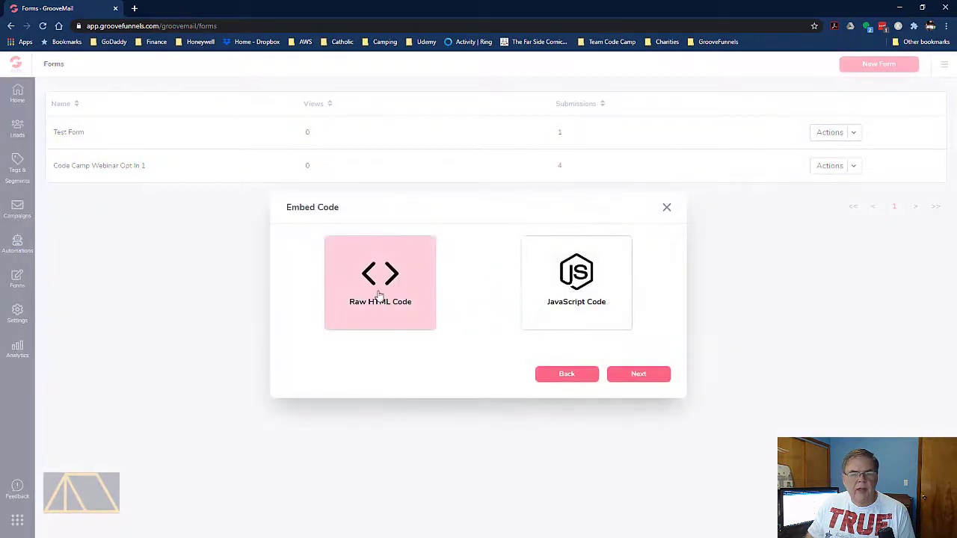
click(656, 378)
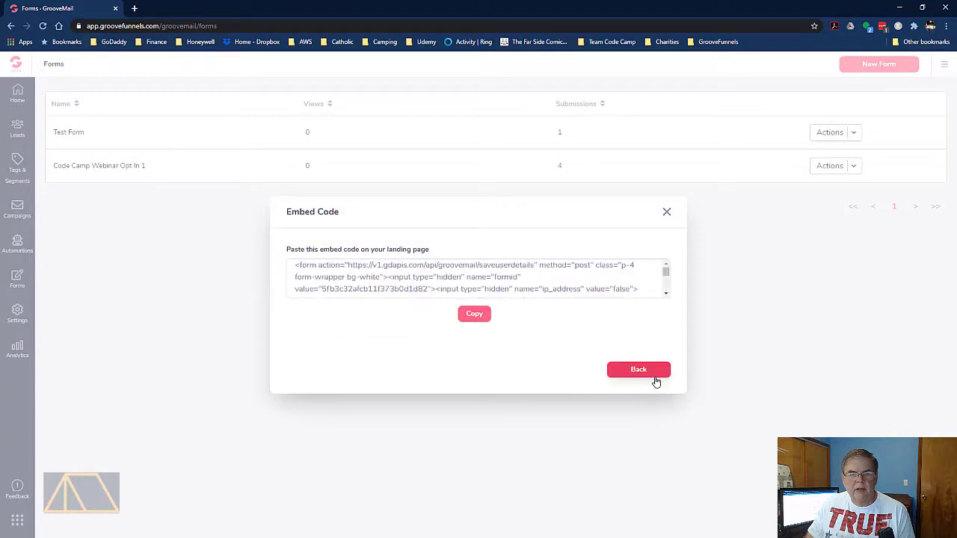
click(474, 315)
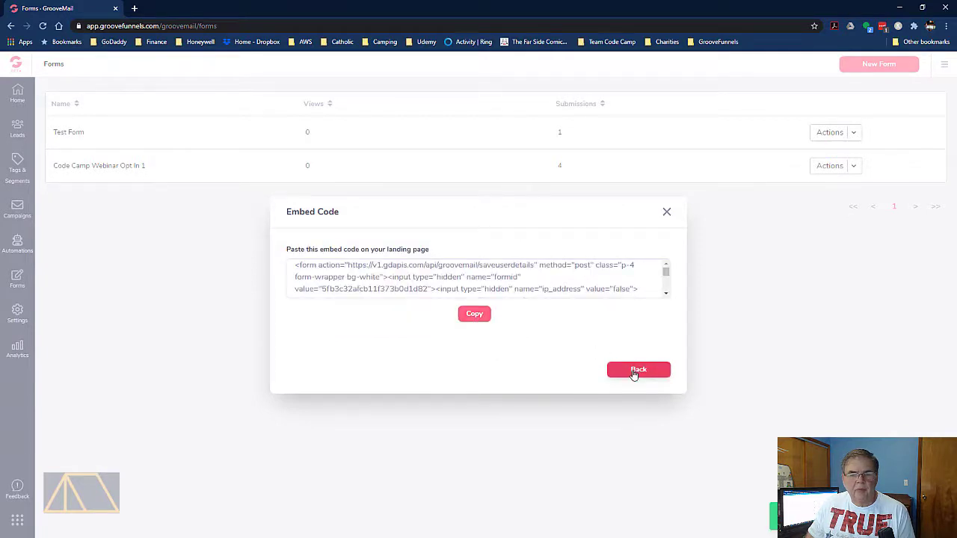
click(637, 371)
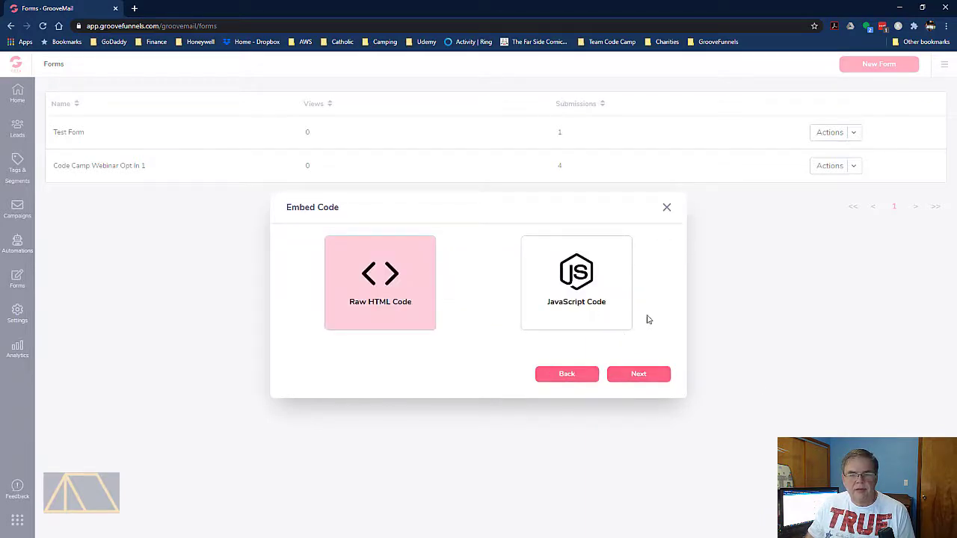
click(667, 211)
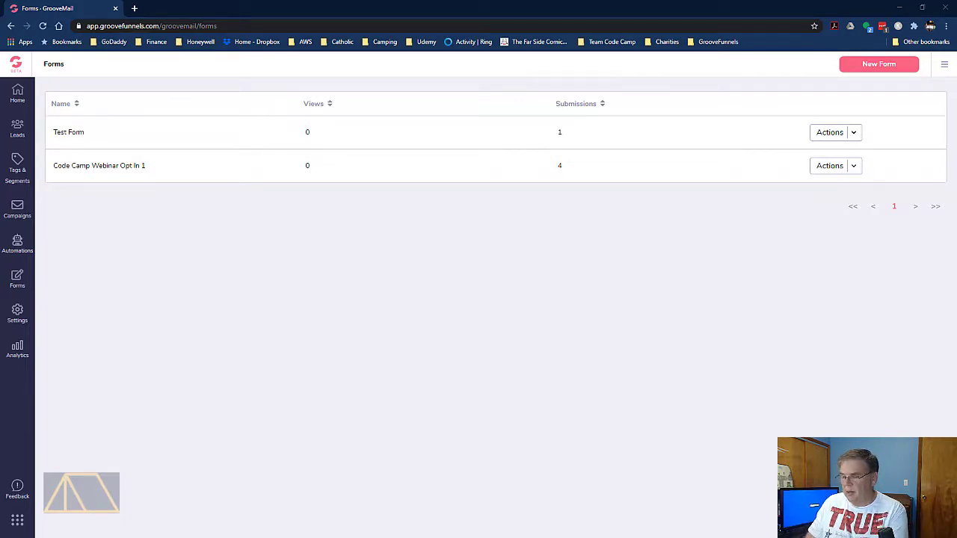
Switch to Notepad++, paste the embed code into the empty document and pretty print it as XML with line breaks
drag(956, 36, 514, 2)
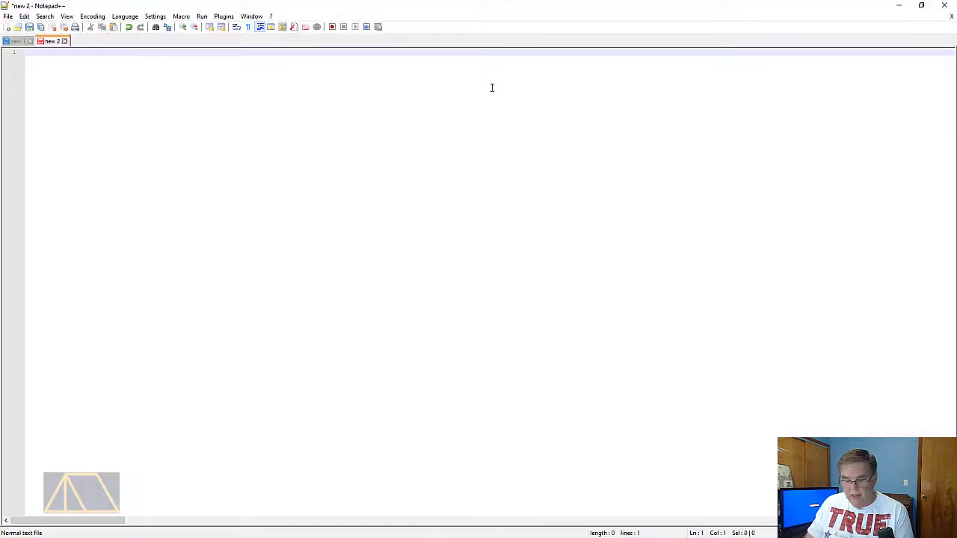
key(ctrl+v)
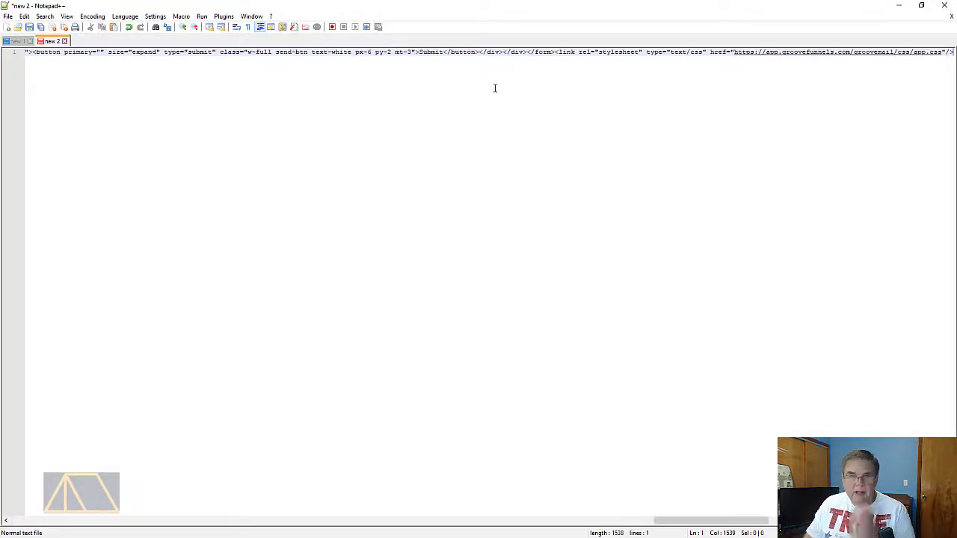
click(224, 16)
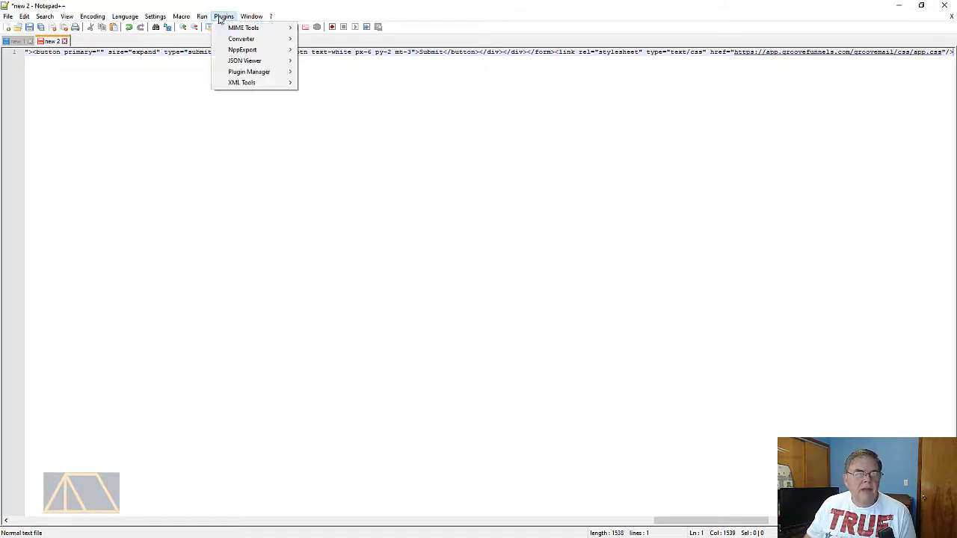
mouse_move(247, 82)
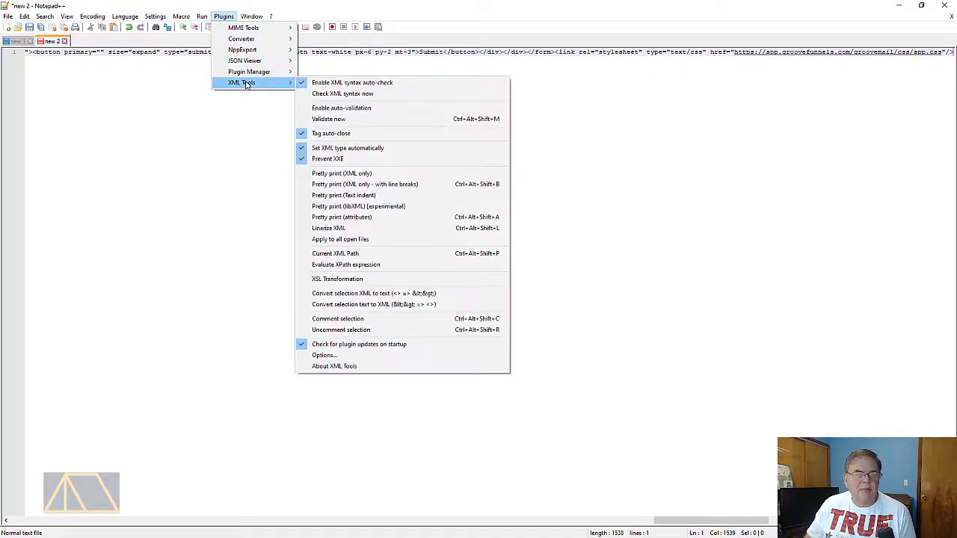
click(391, 188)
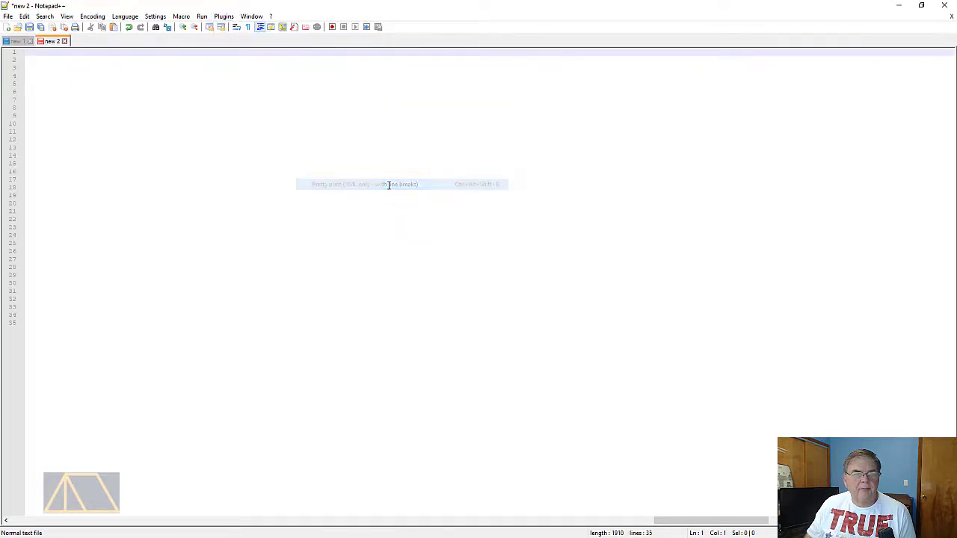
drag(732, 521, 48, 533)
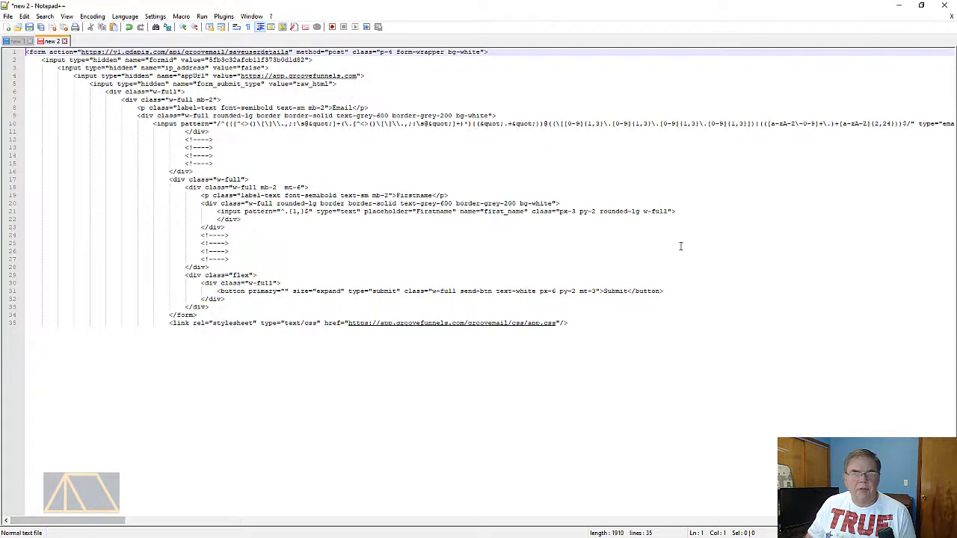
Switch back to GrooveFunnels in the browser and open the Software Development is Fun! site in the page builder
click(893, 5)
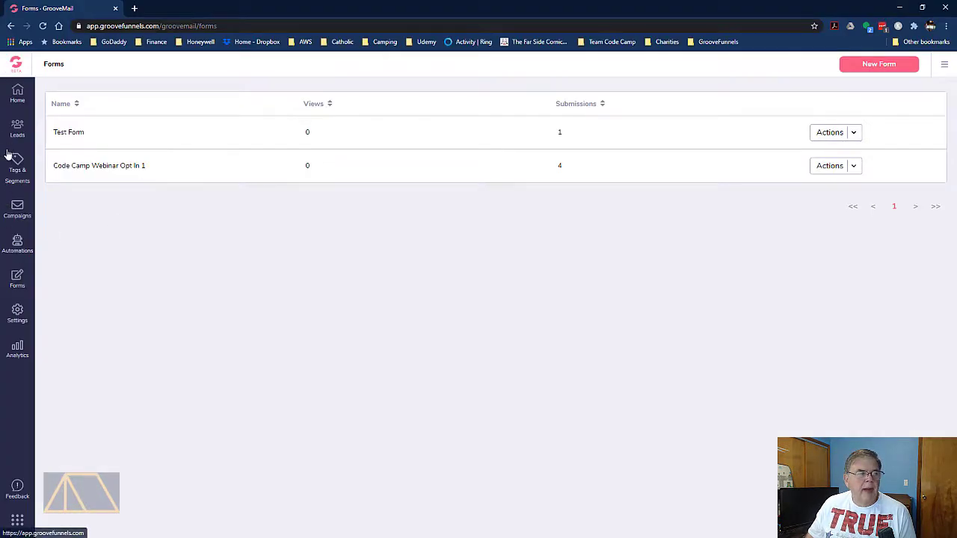
click(20, 65)
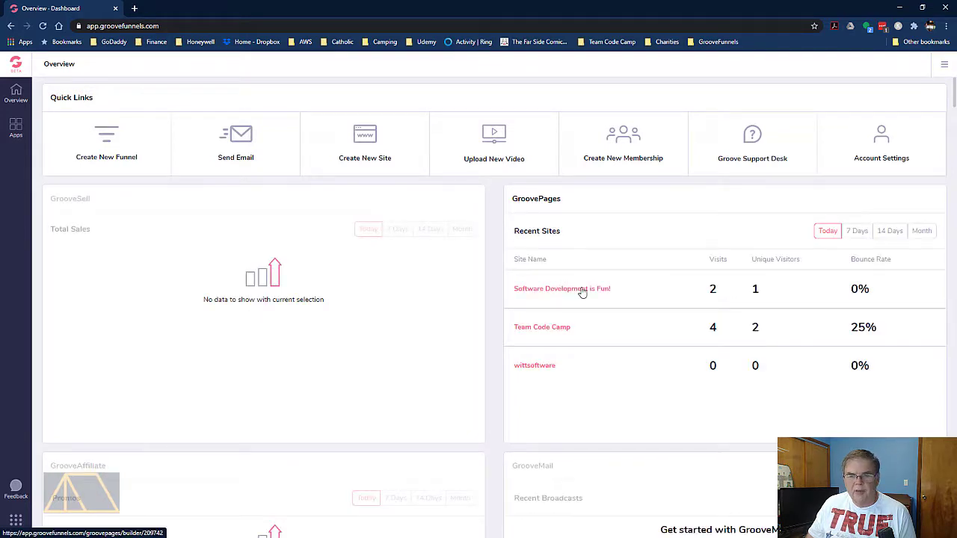
click(583, 292)
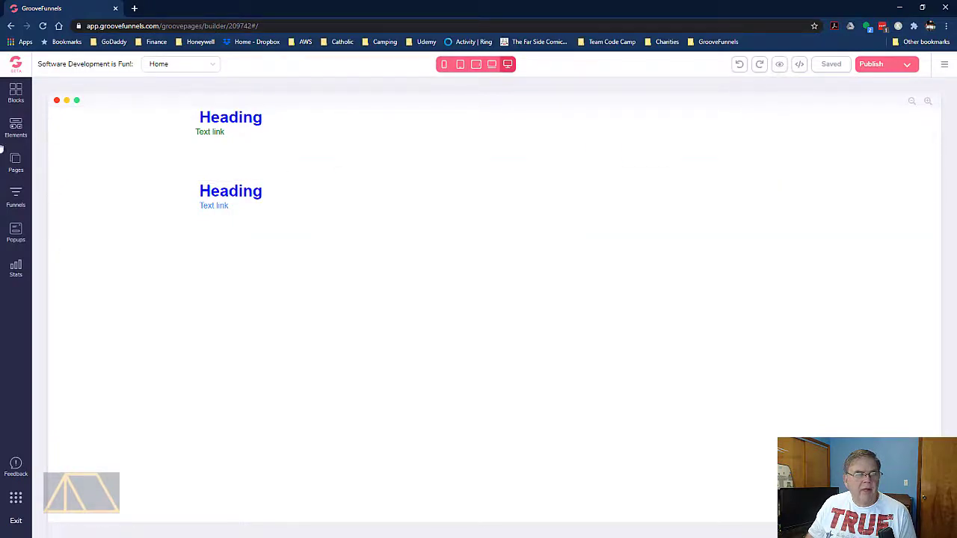
Add a Code Embed element below the first heading's text link and open its source code for editing
click(16, 127)
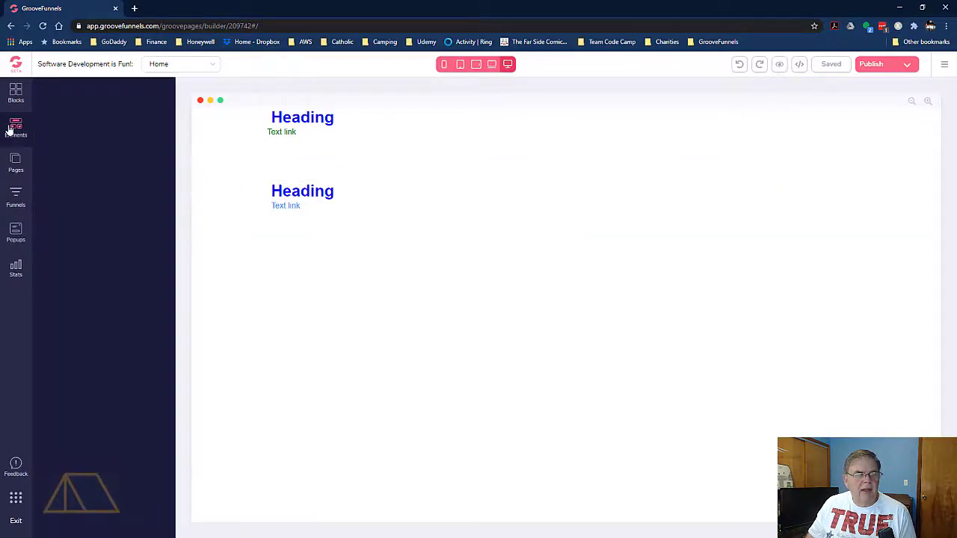
scroll(82, 257, down, 15)
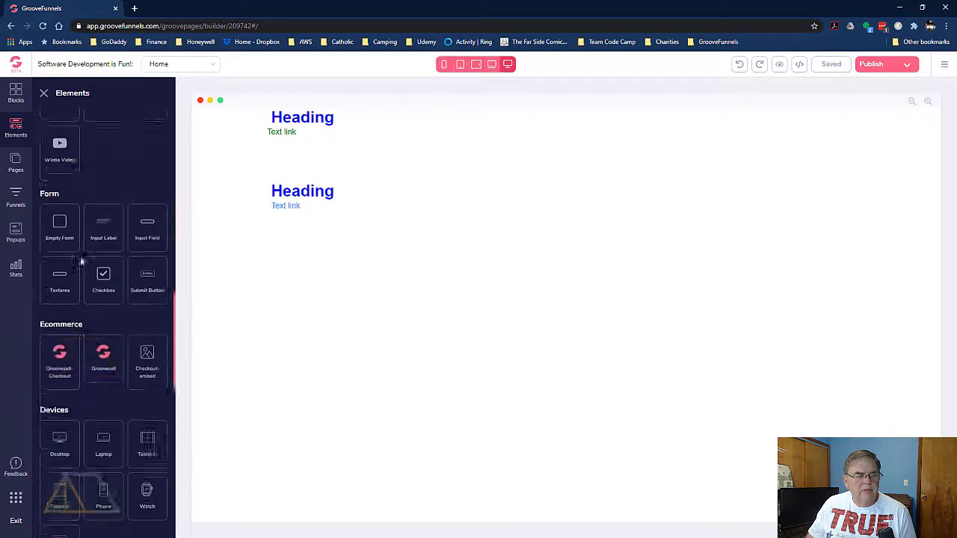
scroll(78, 256, down, 4)
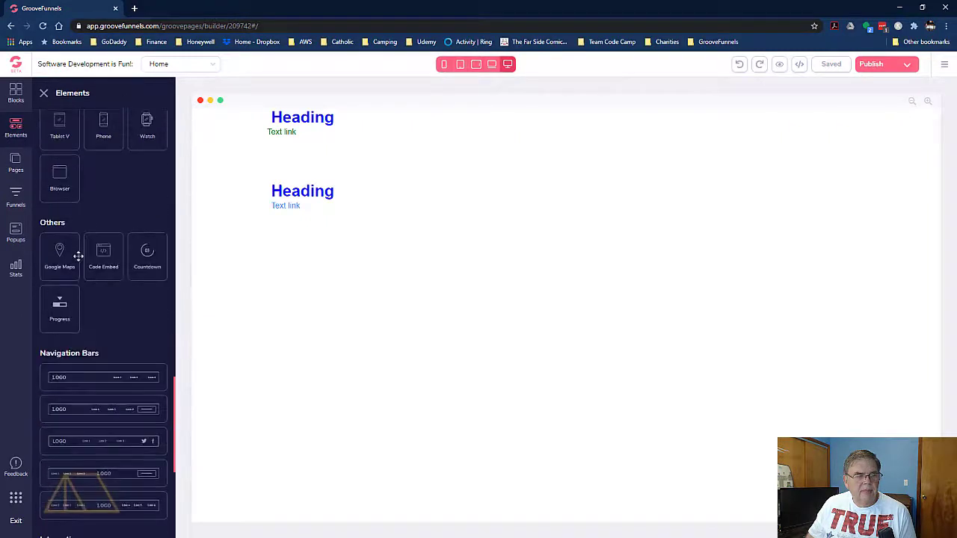
drag(100, 257, 301, 187)
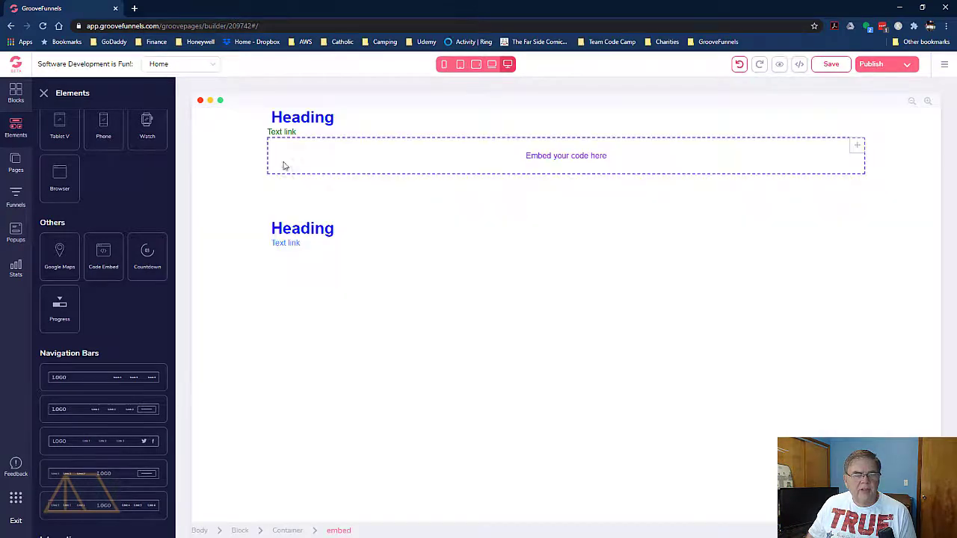
click(300, 157)
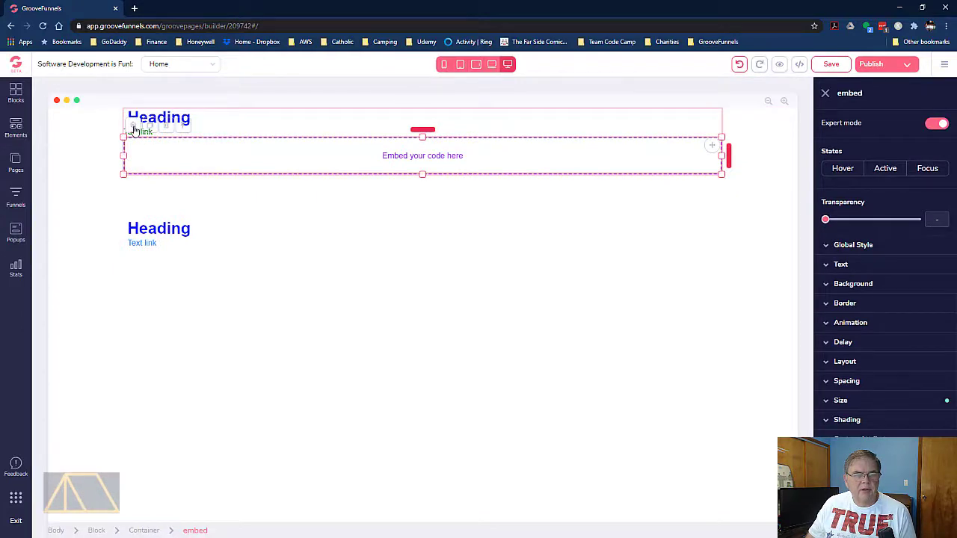
click(135, 131)
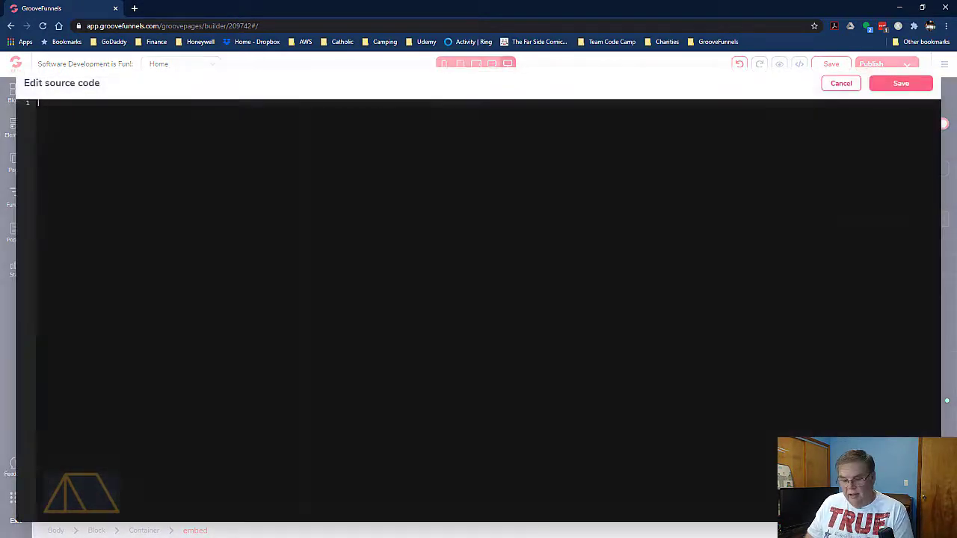
Paste the copied form code into the Code Embed element's source, save it, and preview the Home page before returning to the builder
key(ctrl+v)
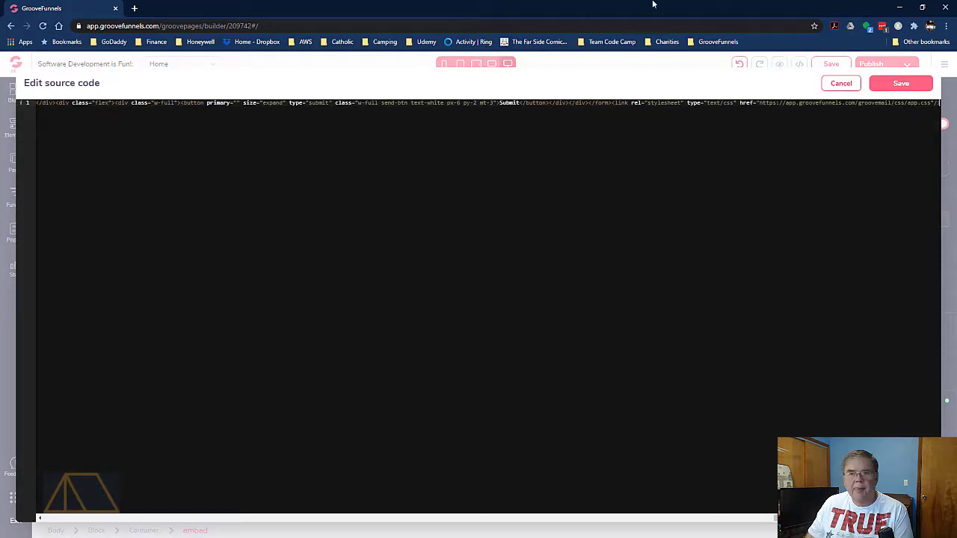
click(882, 84)
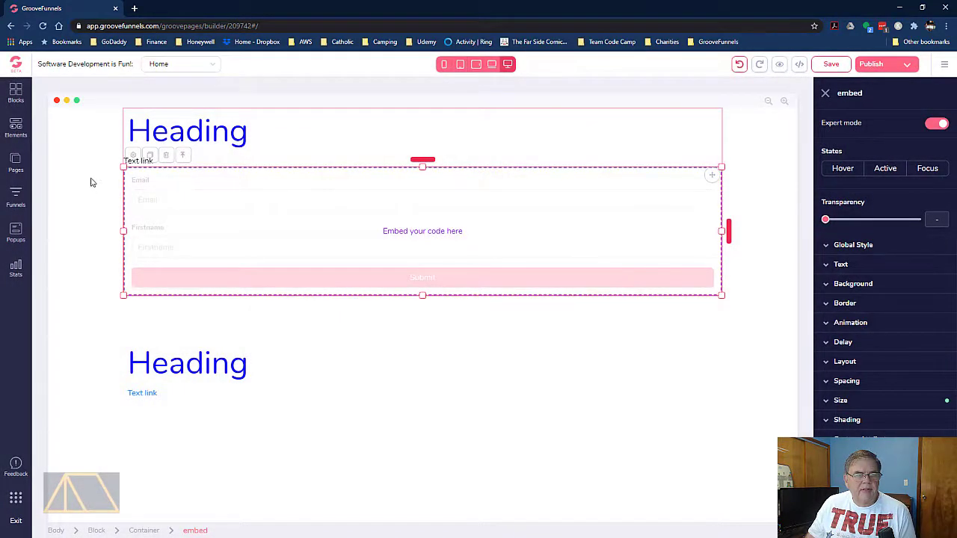
click(163, 138)
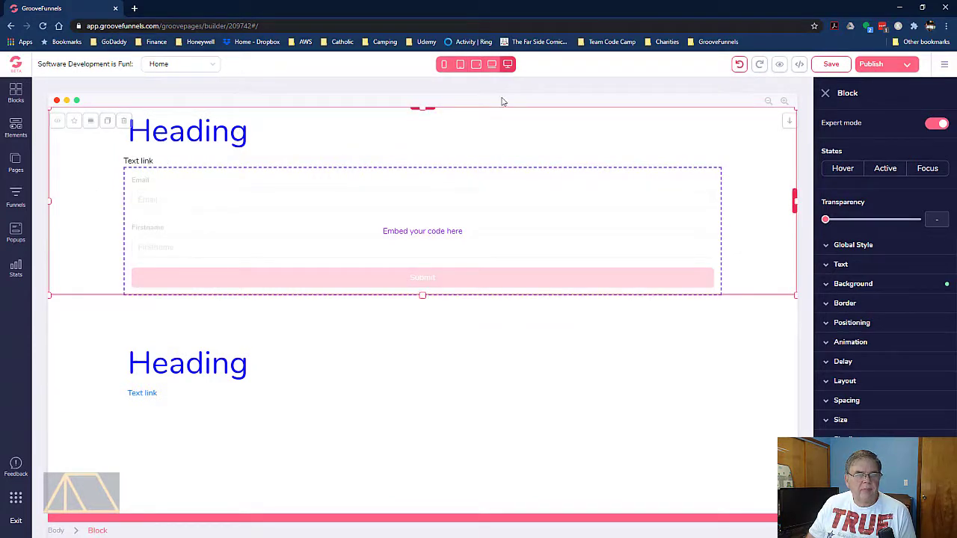
click(779, 64)
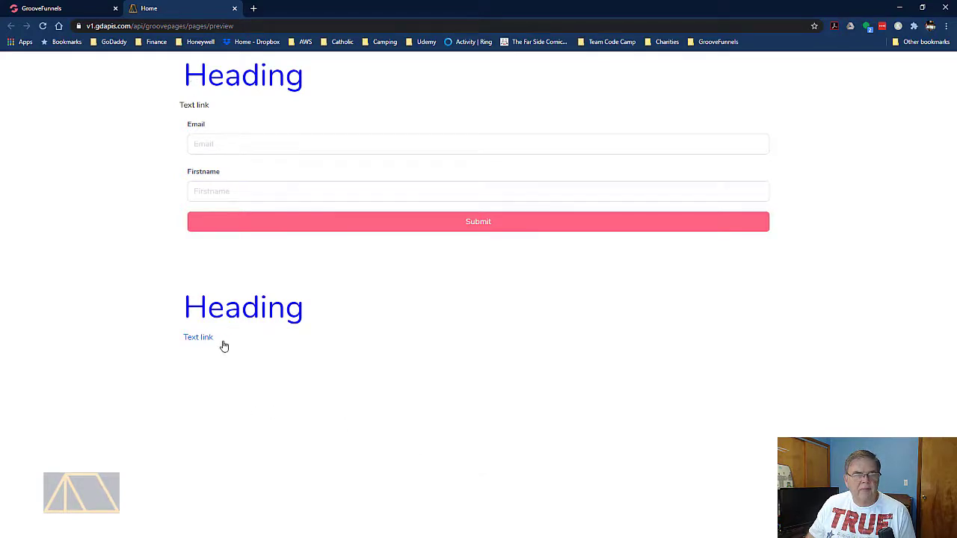
click(63, 9)
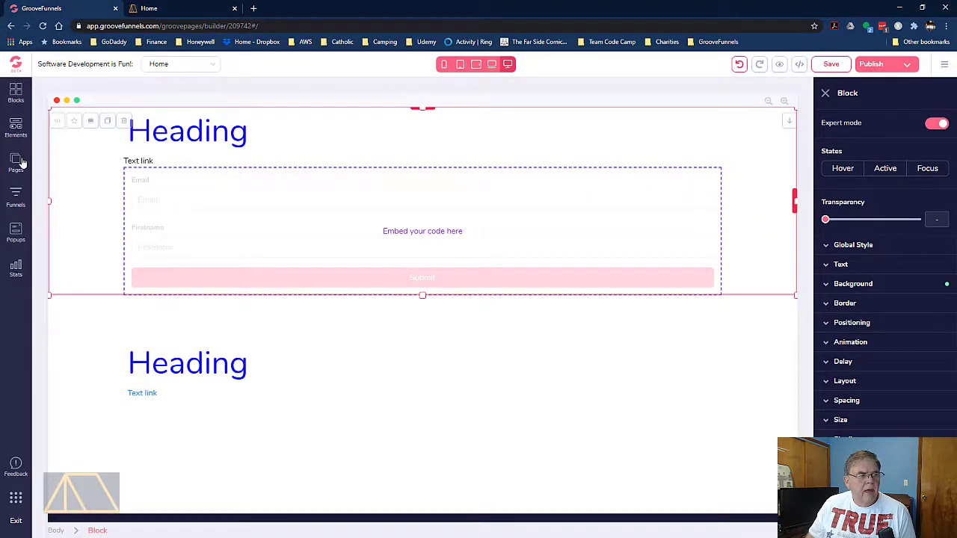
Switch to Notepad++ and examine the opening and closing form tags and the stylesheet link in the form code
click(134, 180)
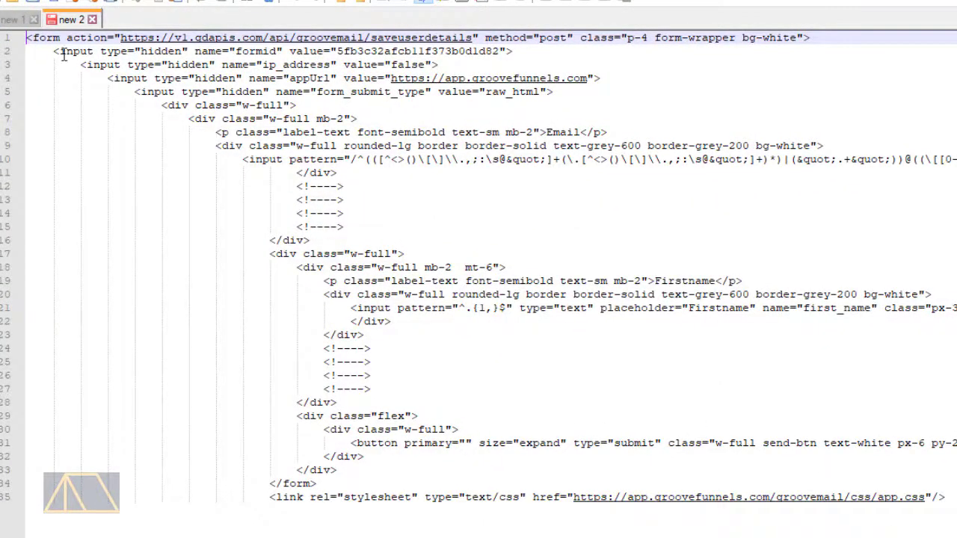
double_click(45, 38)
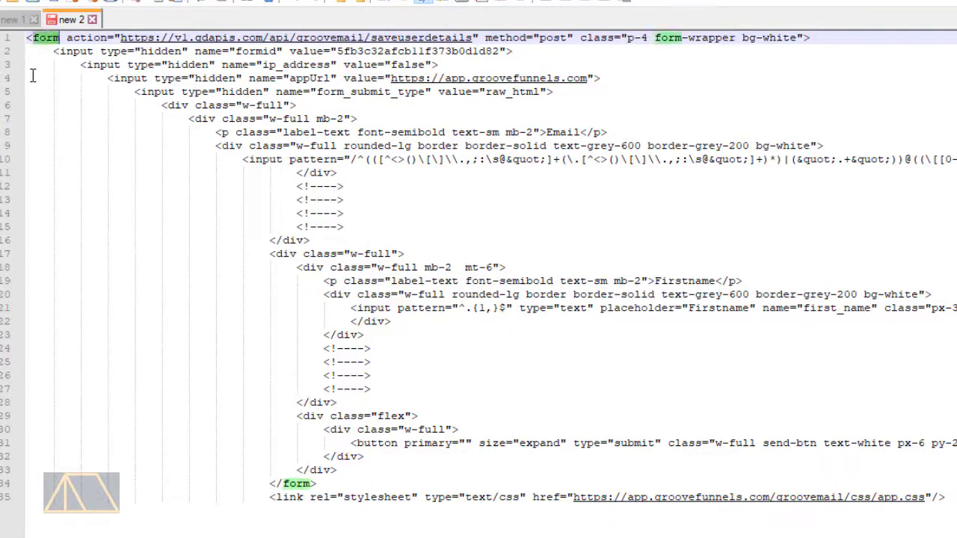
click(290, 484)
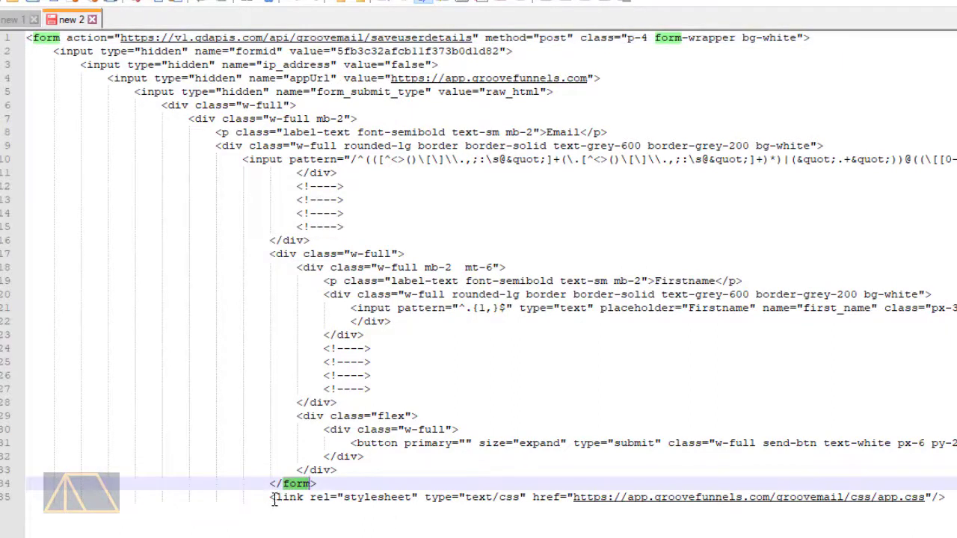
drag(272, 500, 954, 496)
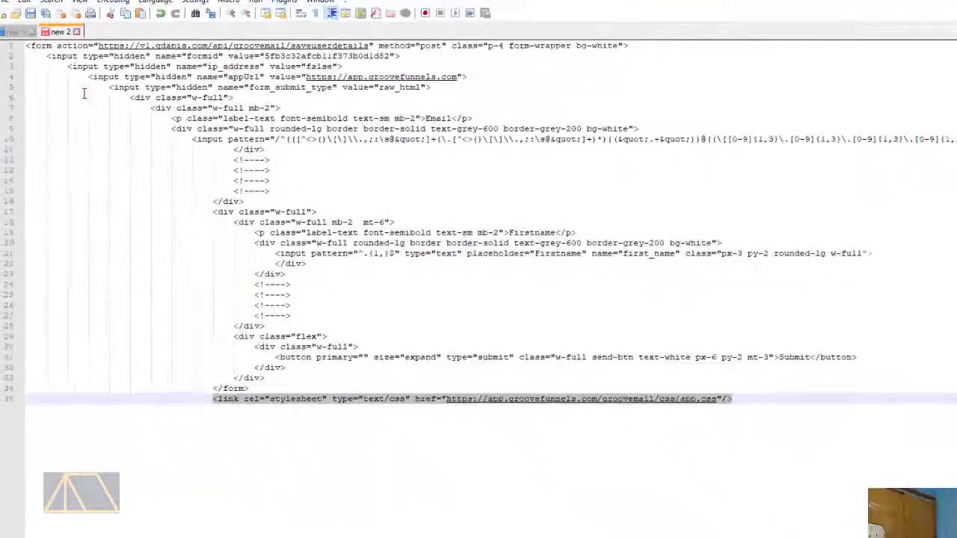
Return to the page builder in the browser and delete the Code Embed element below the first text link
click(896, 6)
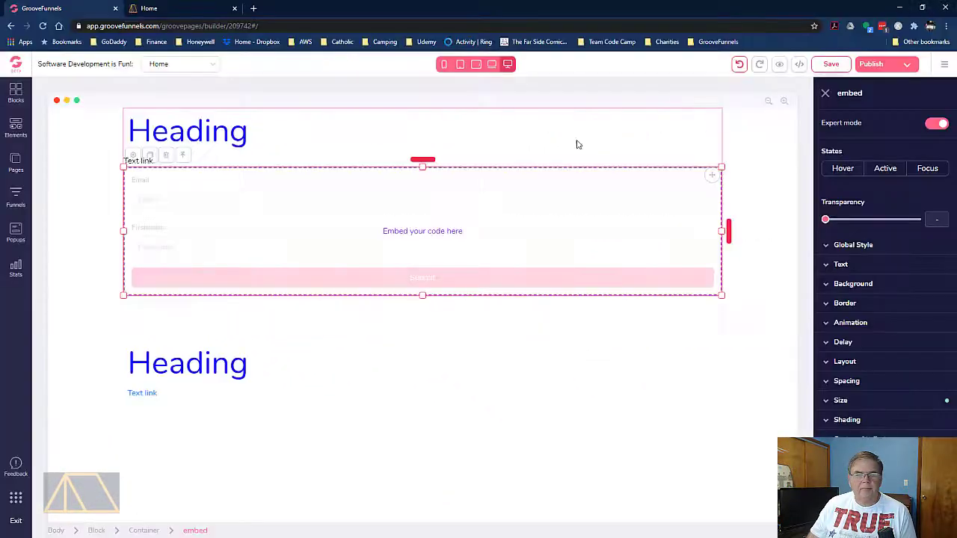
click(166, 155)
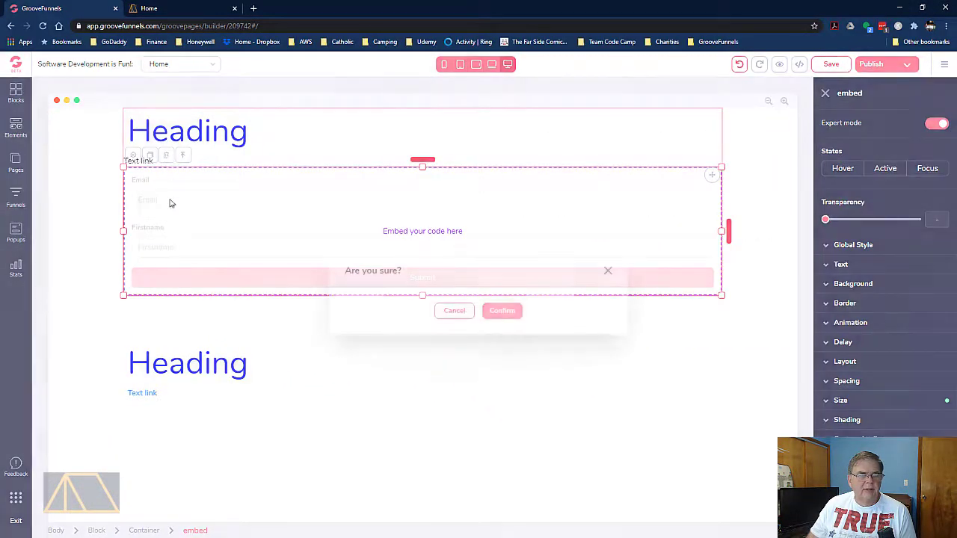
click(500, 317)
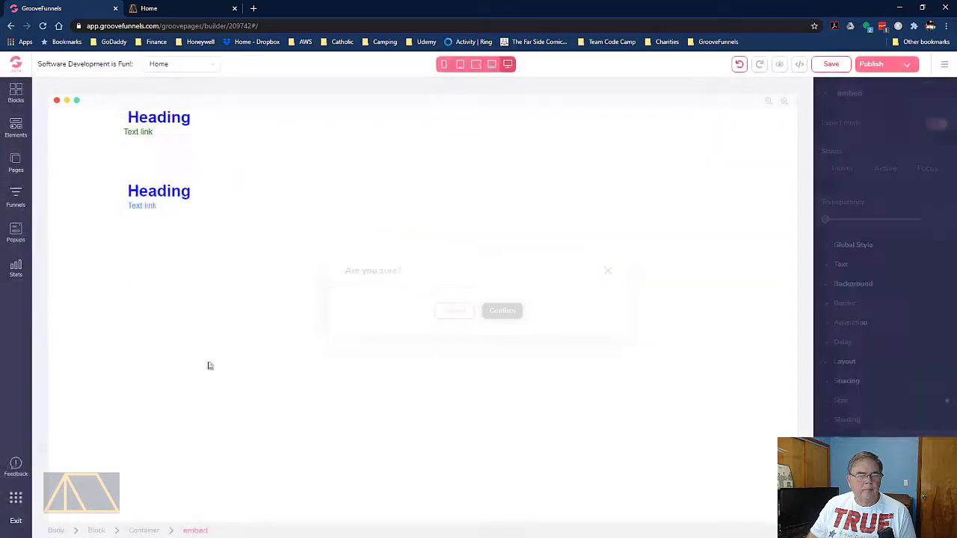
Add an Empty Form element below the first heading's text link
click(17, 129)
scroll(92, 315, down, 5)
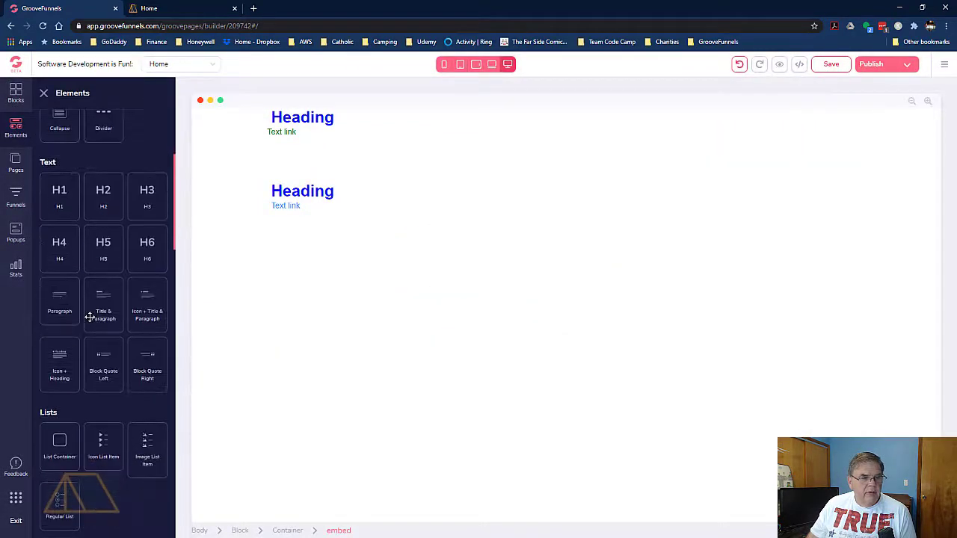
scroll(89, 323, down, 2)
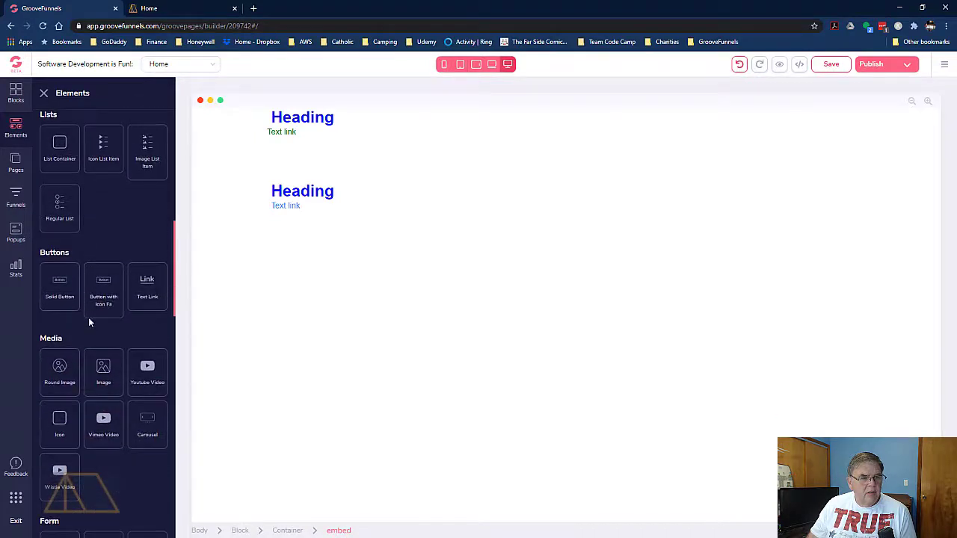
scroll(87, 317, down, 4)
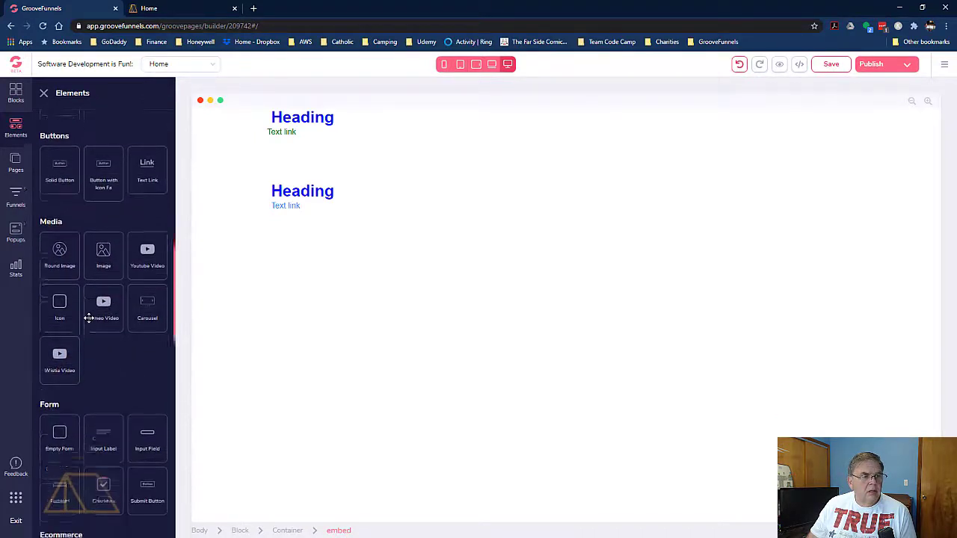
drag(57, 356, 334, 180)
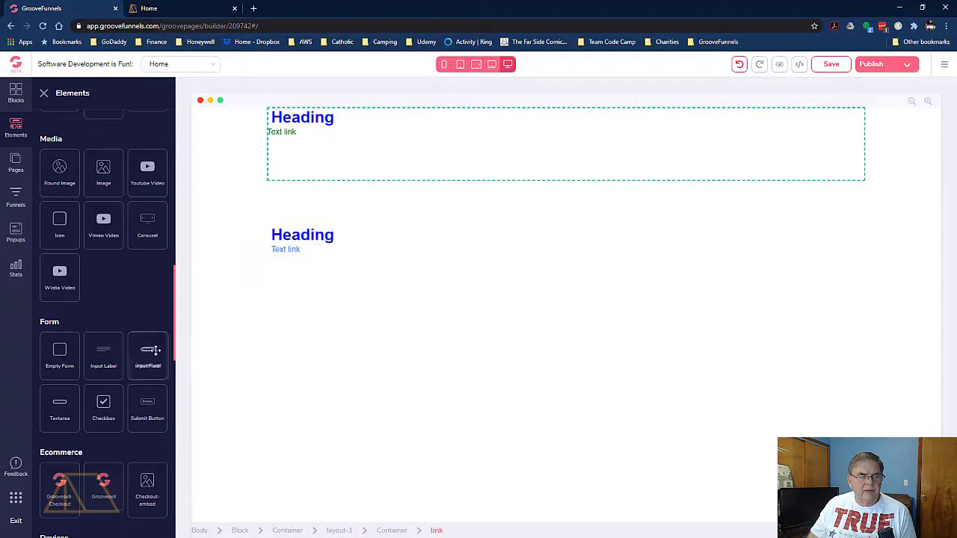
Add an Input Field inside the empty form and a second Input Field just below the form
drag(152, 349, 336, 165)
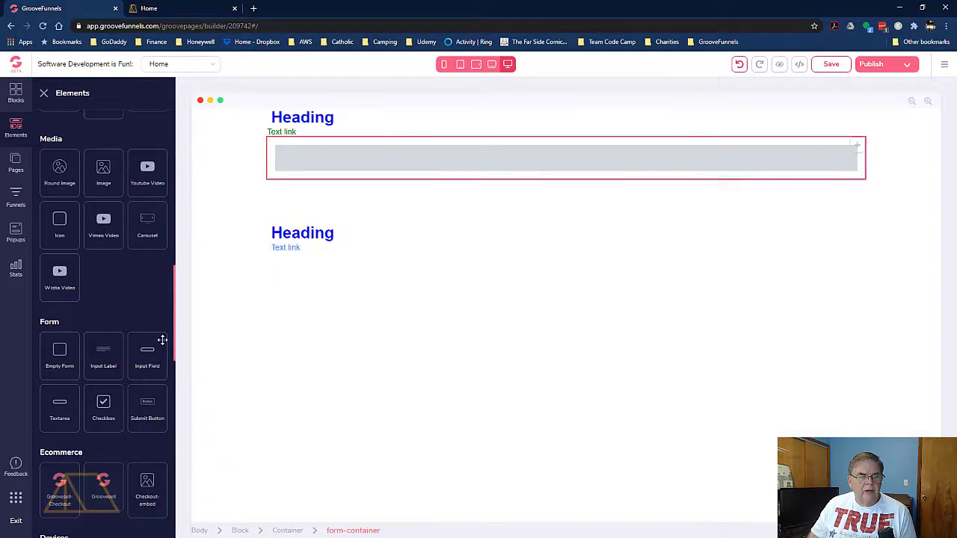
drag(163, 340, 331, 199)
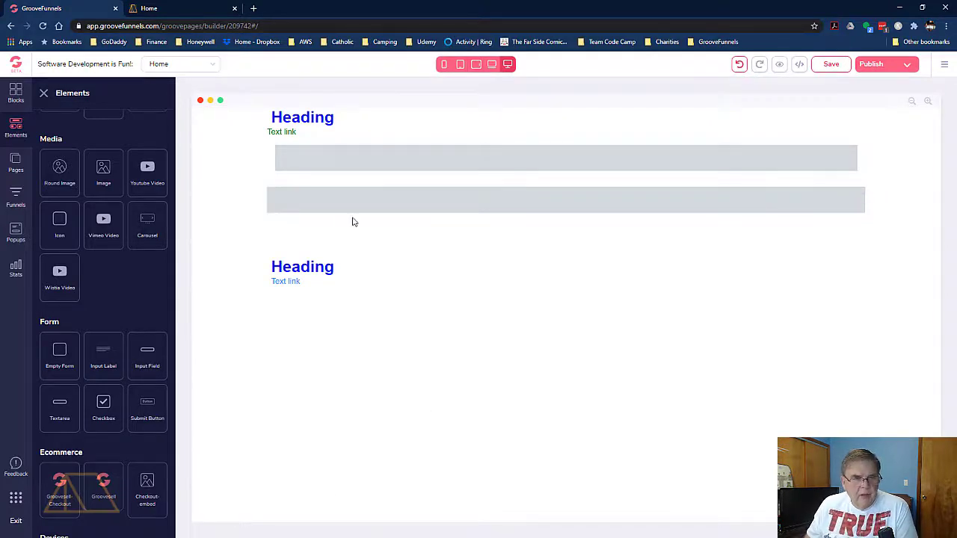
Move the second input field into the form container, directly beneath the first input field
click(361, 207)
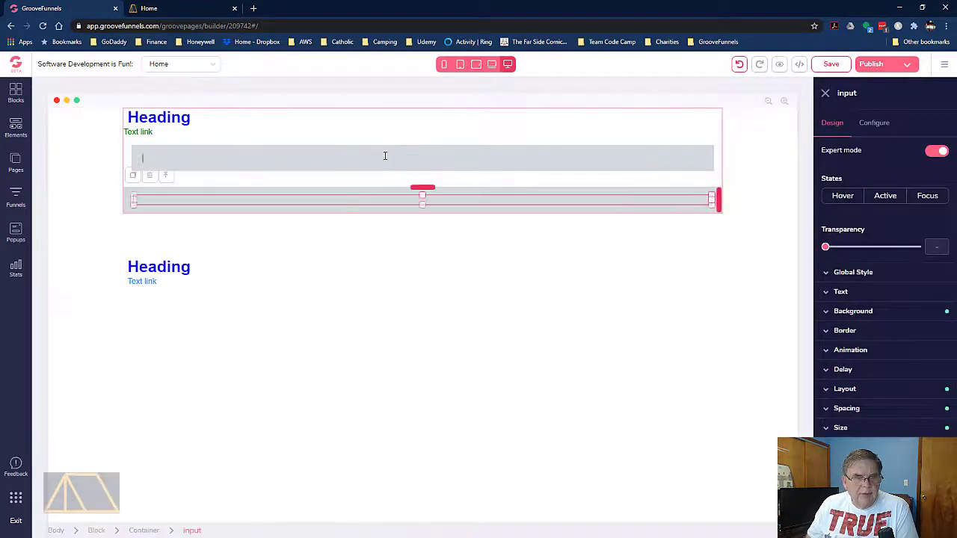
click(385, 156)
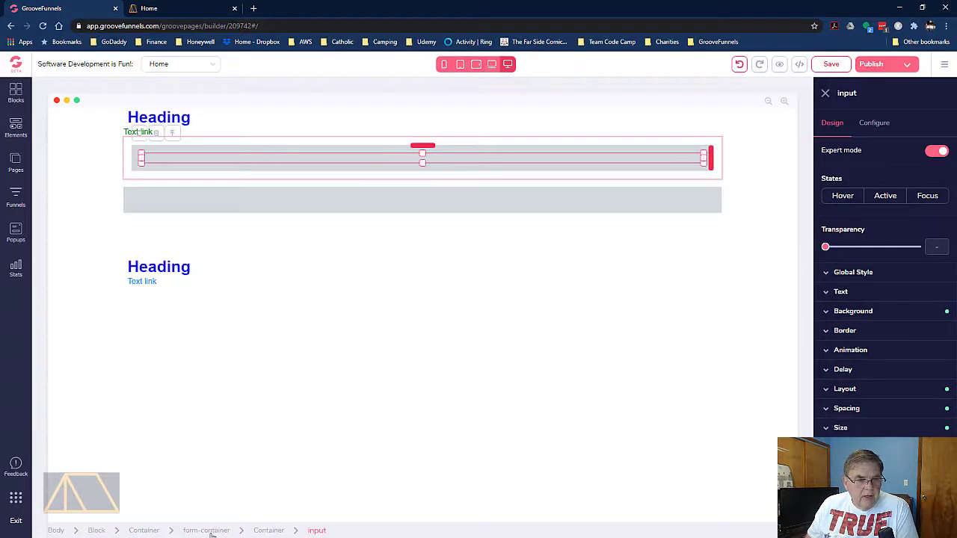
click(180, 211)
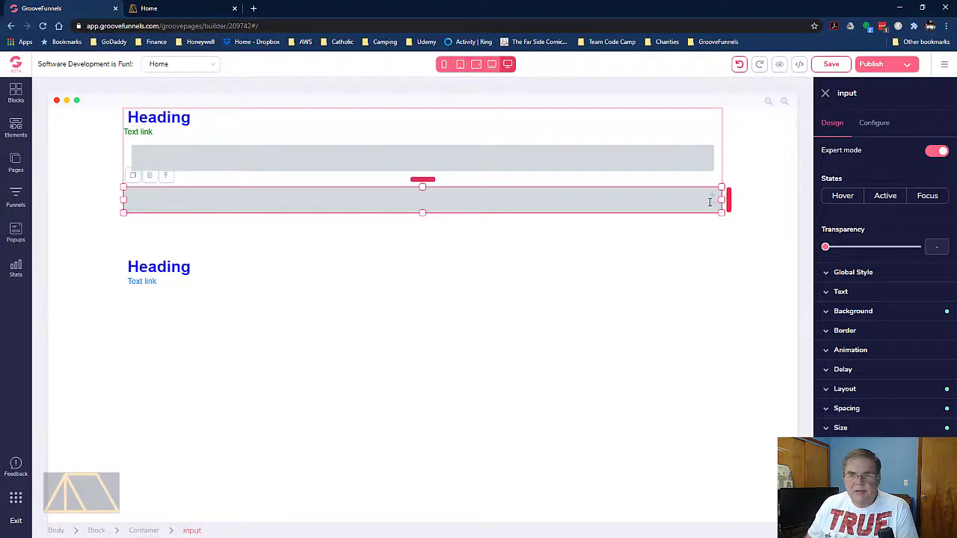
drag(714, 198, 733, 186)
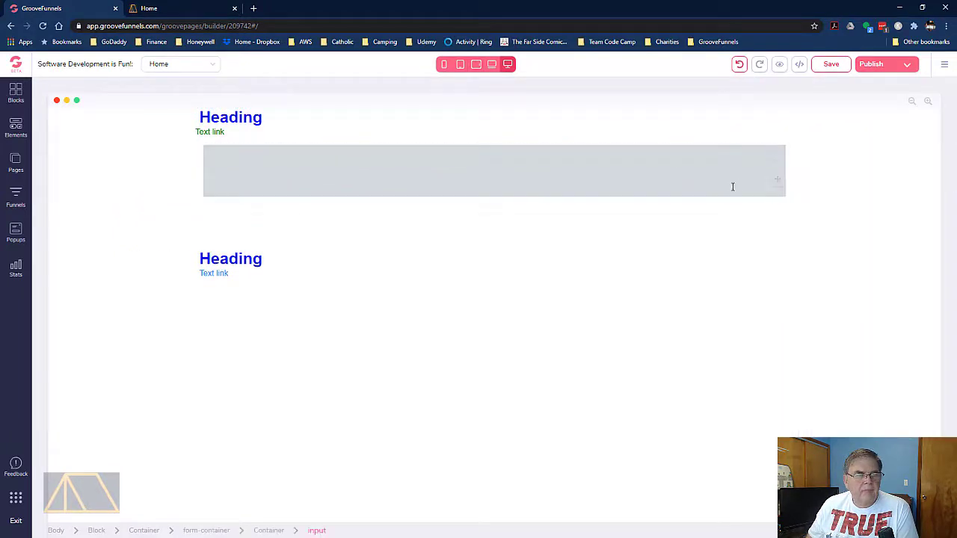
click(351, 193)
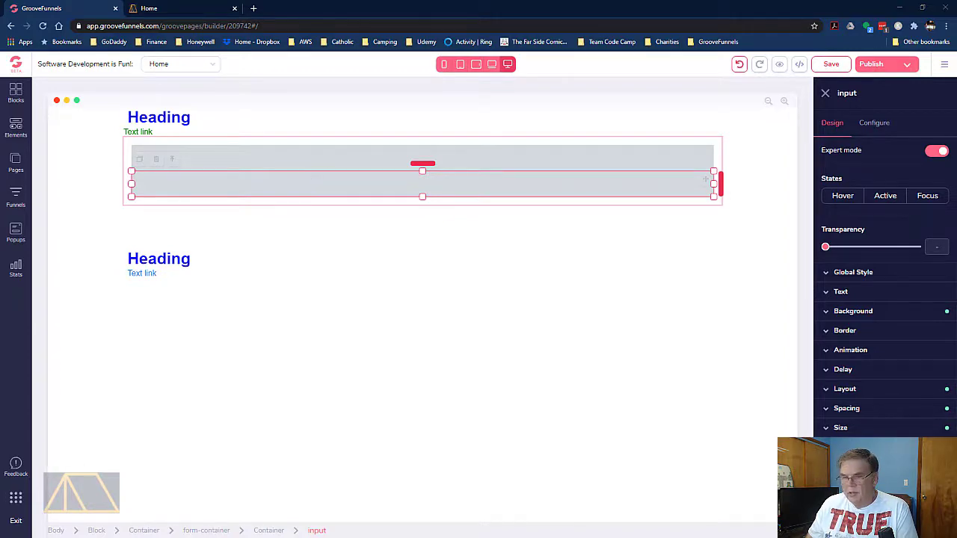
Switch to Notepad++ and examine the name attributes of the Firstname and Email input tags
key(alt+Tab)
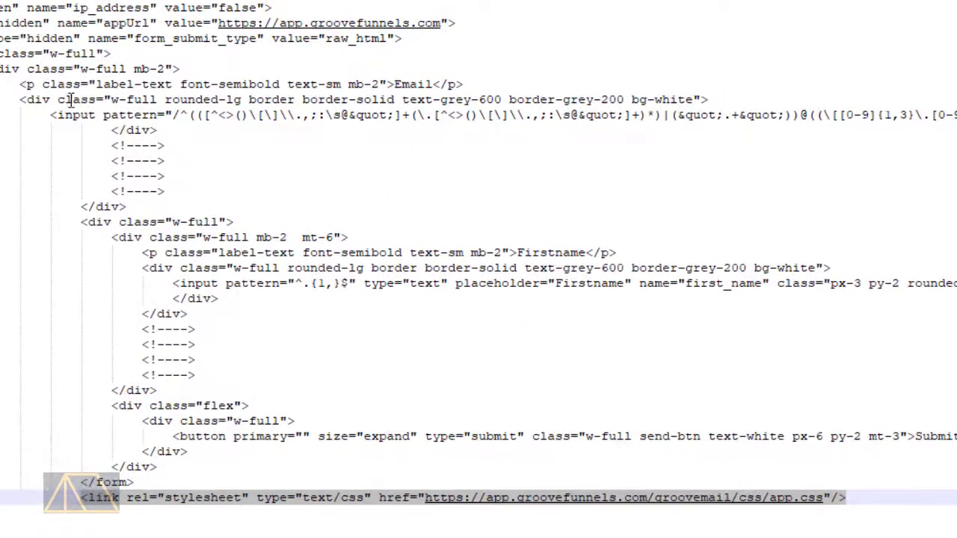
double_click(75, 116)
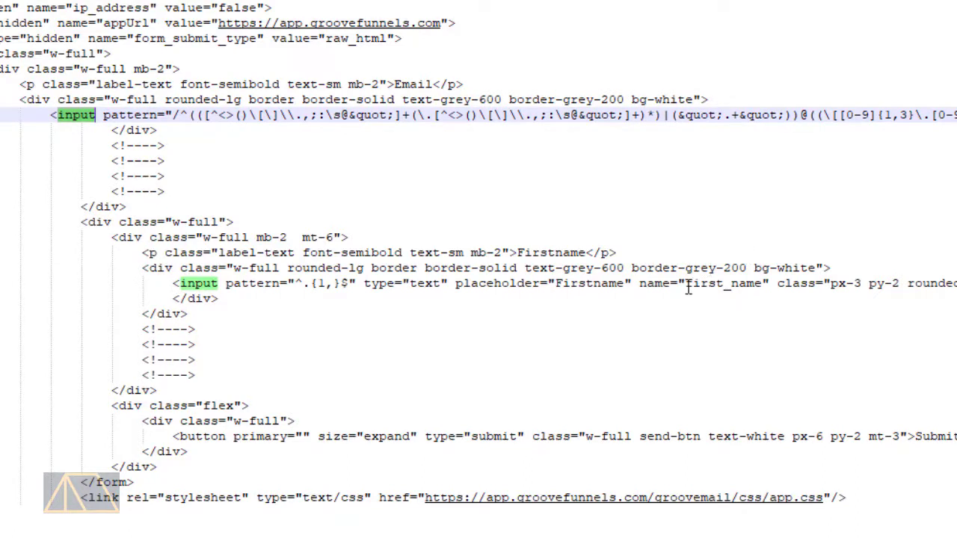
drag(687, 284, 765, 284)
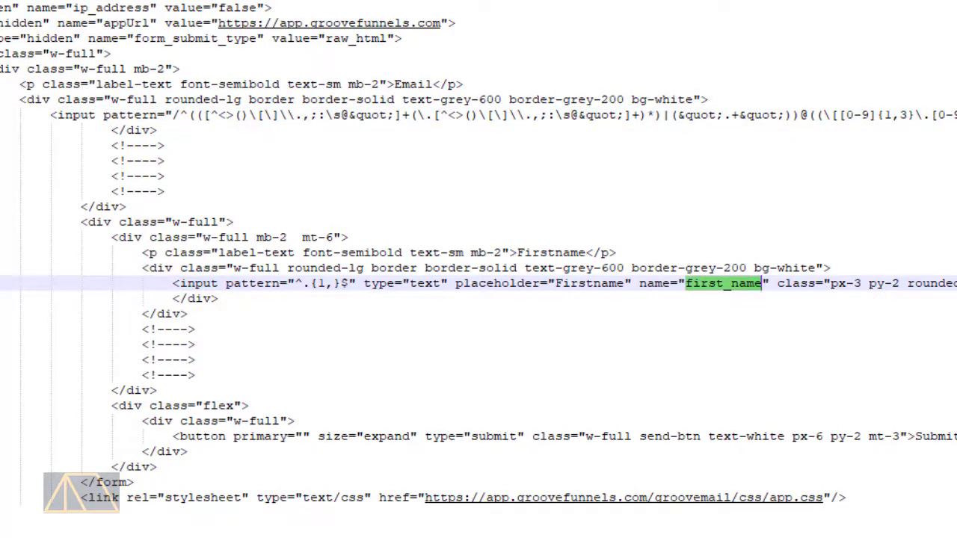
scroll(478, 269, right, 15)
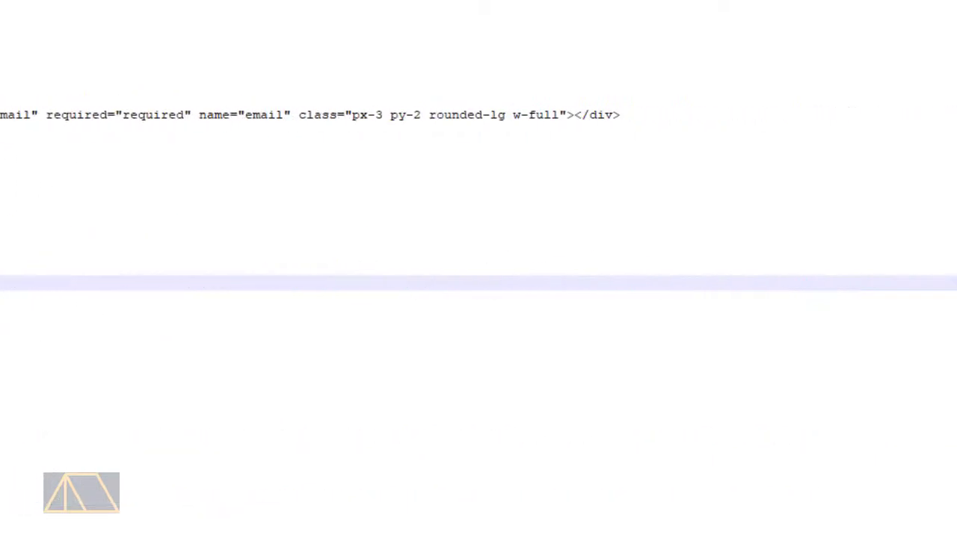
scroll(478, 269, left, 5)
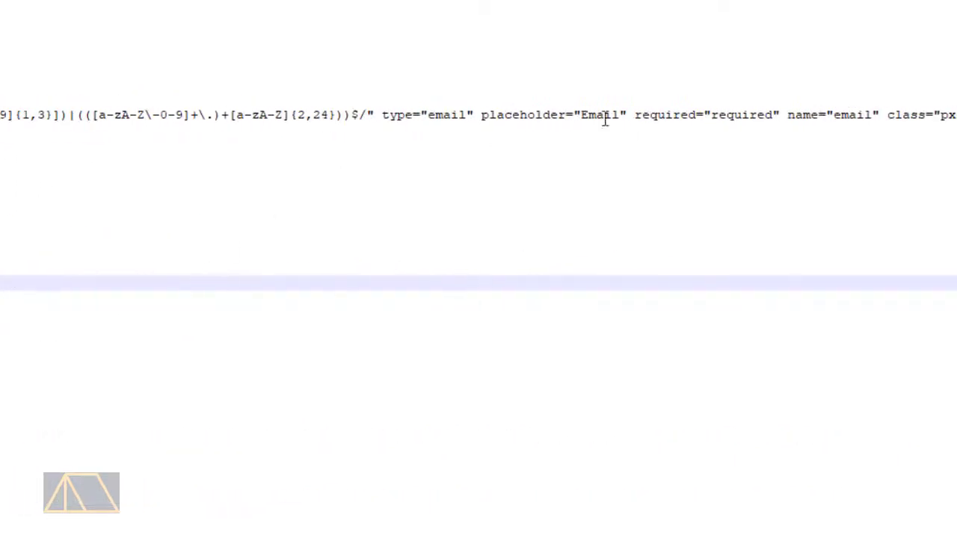
click(848, 114)
double_click(848, 114)
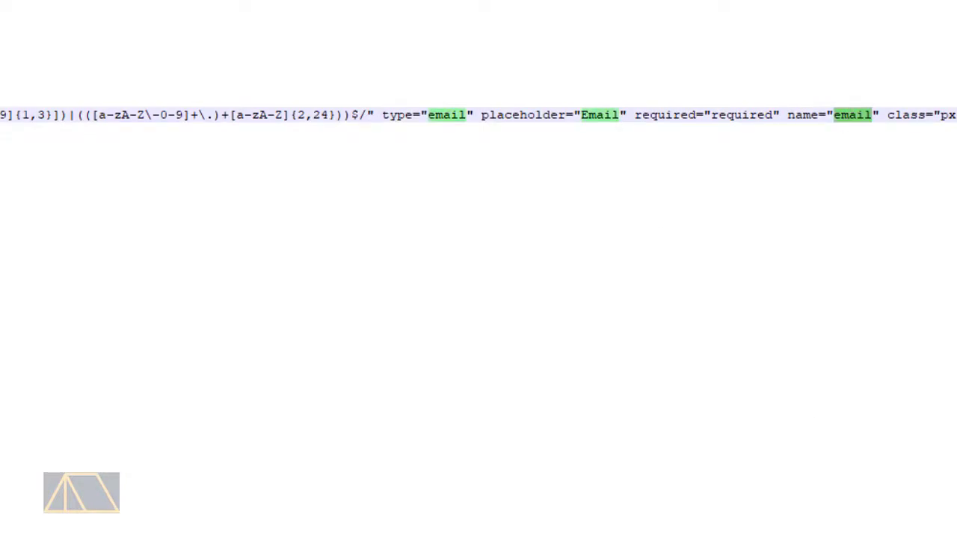
drag(104, 521, 46, 521)
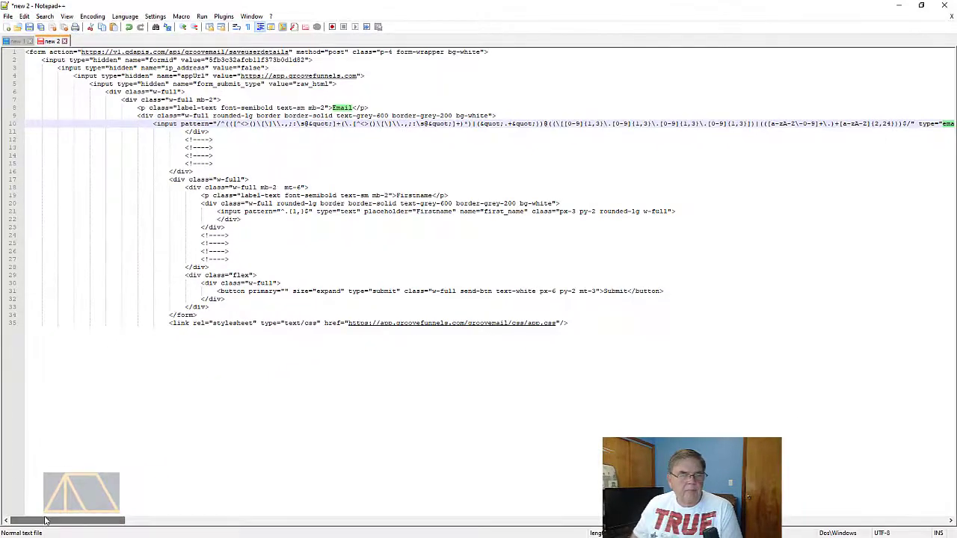
Return to the page builder and set the first input field's bottom margin to 0.75rem
click(898, 5)
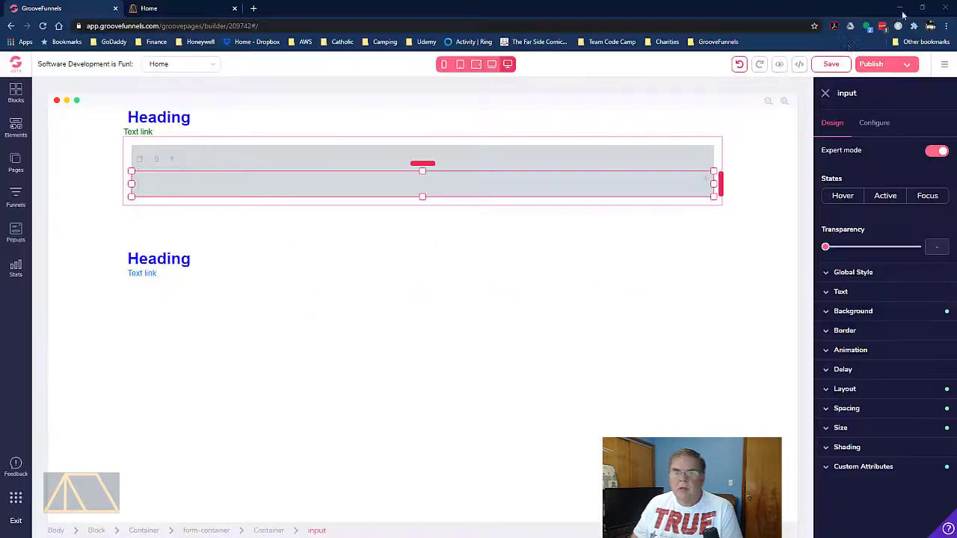
click(481, 159)
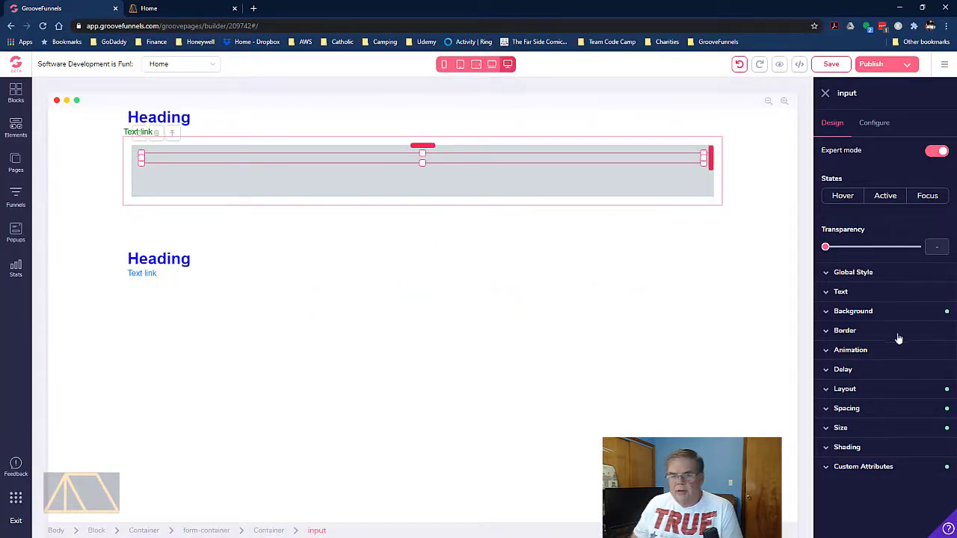
click(827, 409)
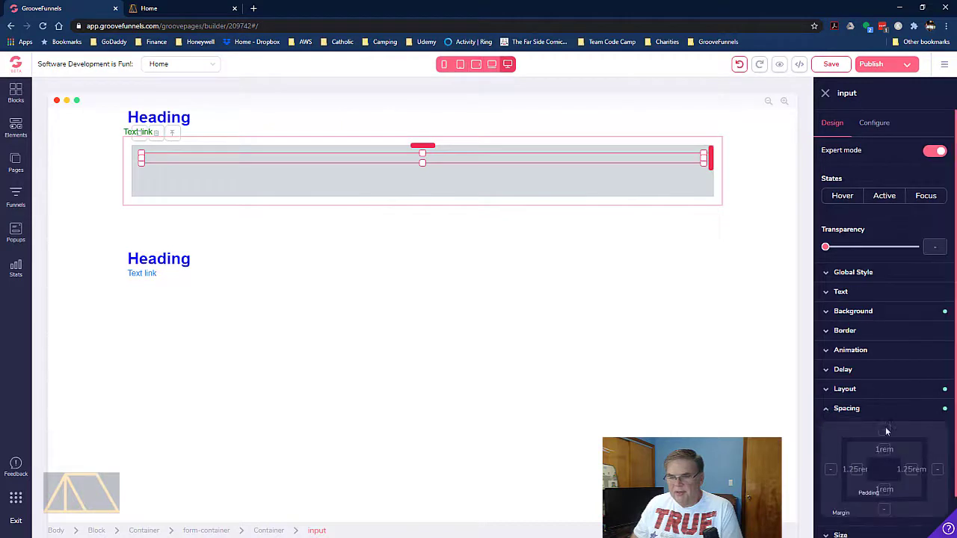
click(884, 509)
scroll(915, 438, down, 1)
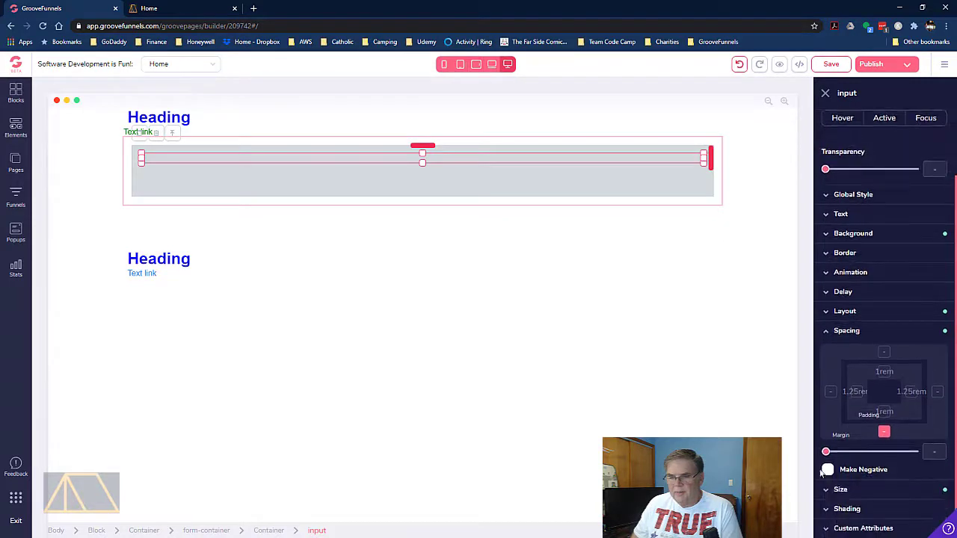
drag(826, 453, 842, 457)
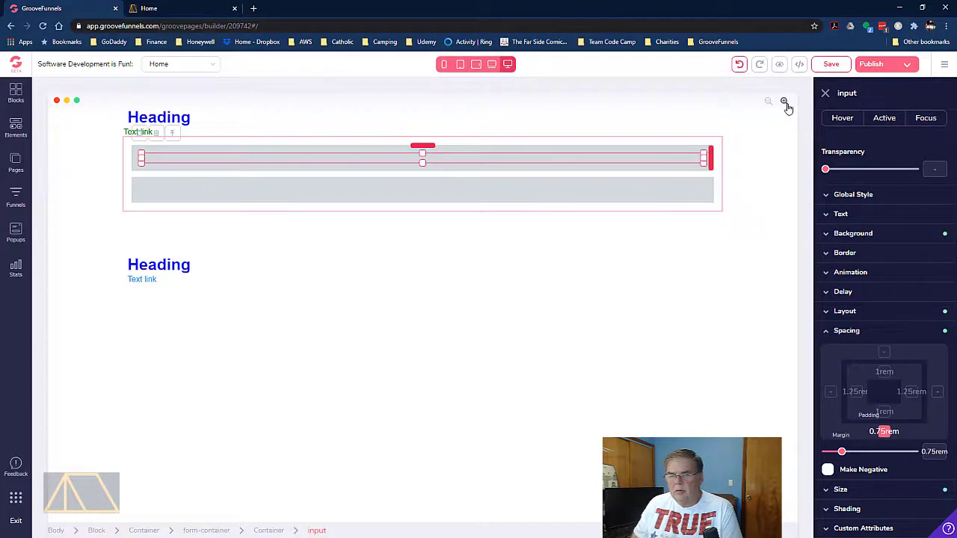
Set the first input field's ID and name to email and its placeholder to "Enter email"
scroll(890, 183, up, 3)
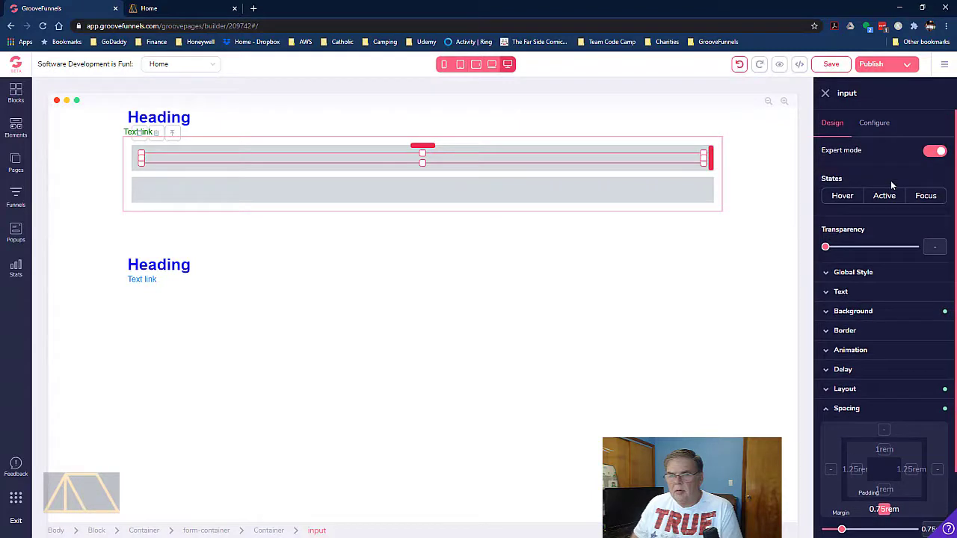
click(872, 126)
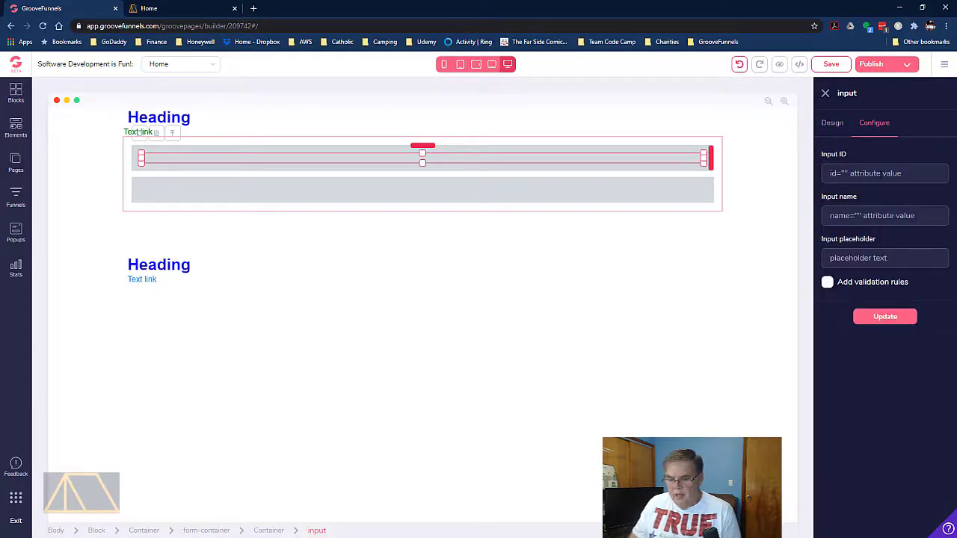
click(881, 175)
text(email)
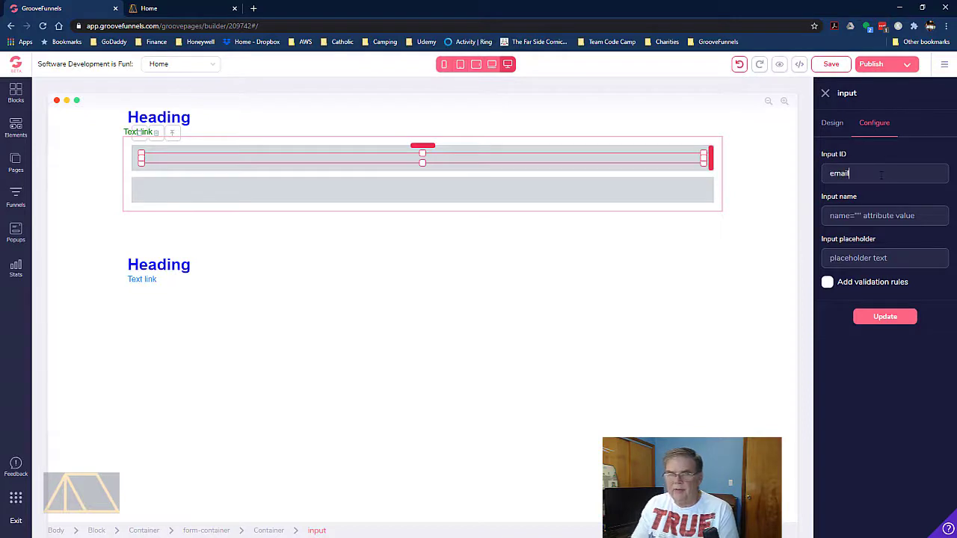
text(email)
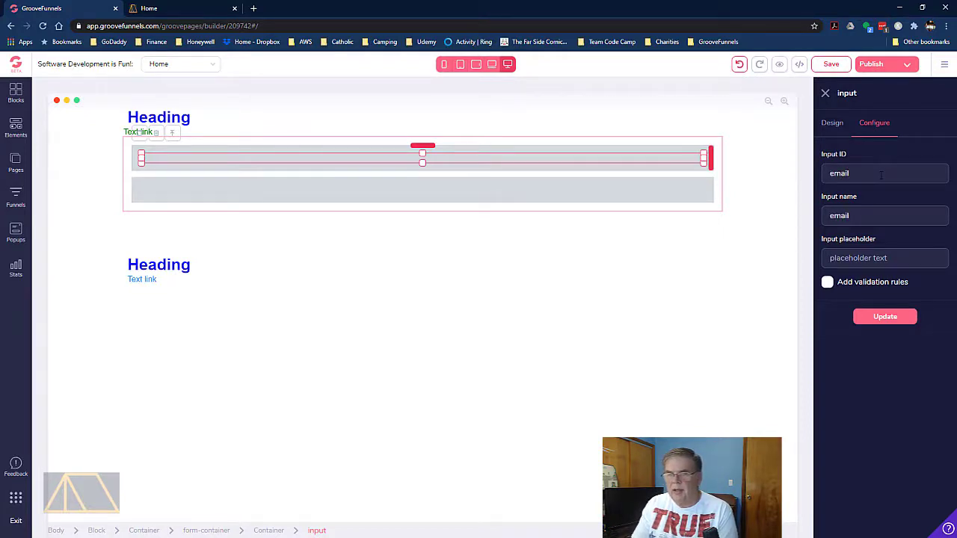
text(Enter e)
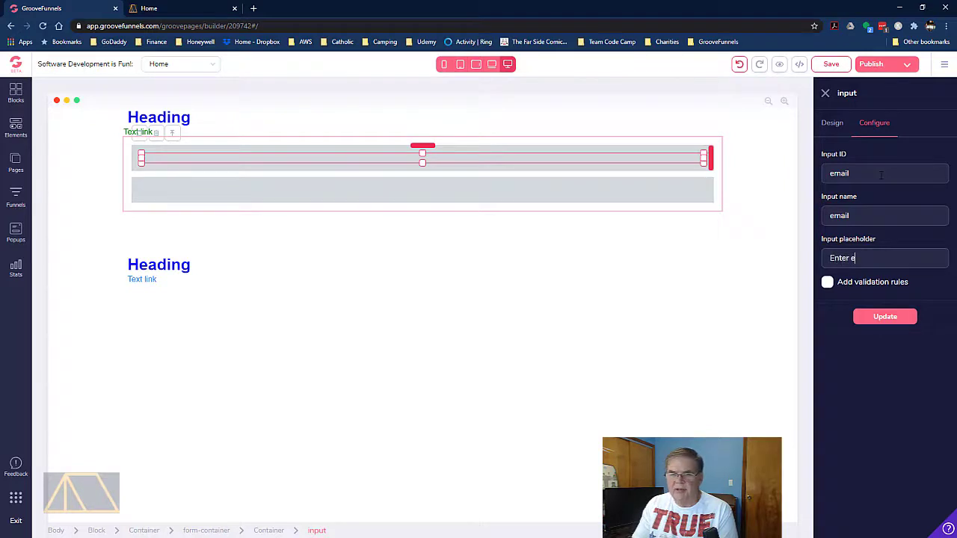
text(mail)
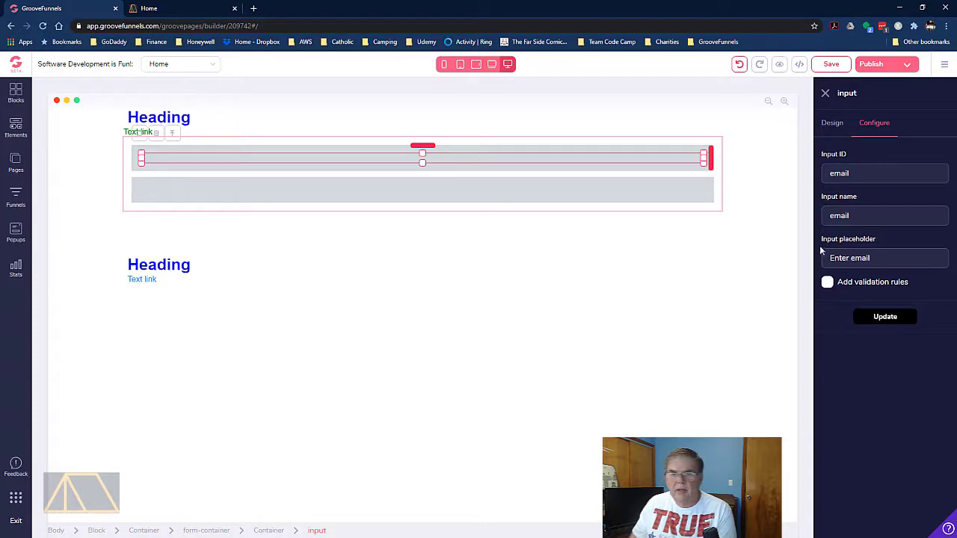
Add validation rules to the email field with input type email and not allowed to be empty, and update it
click(827, 283)
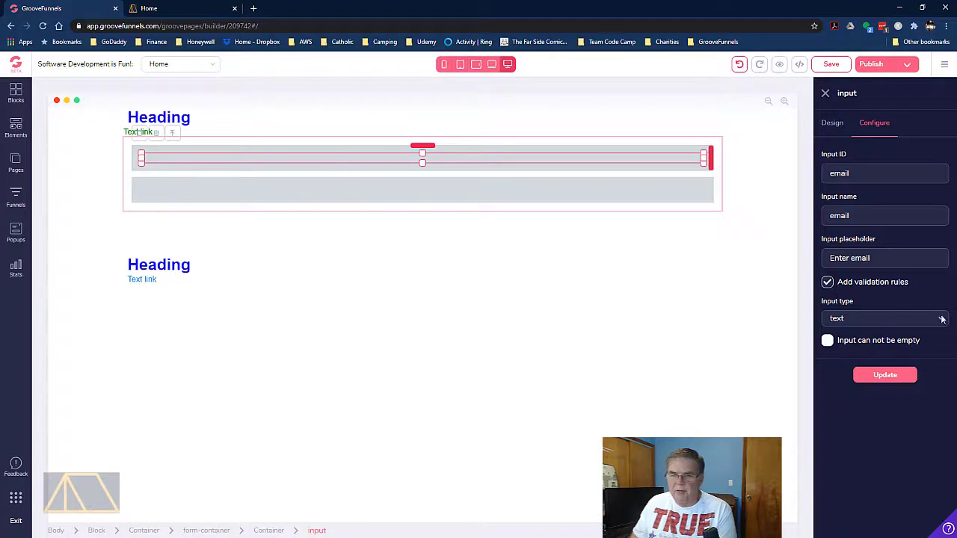
click(908, 323)
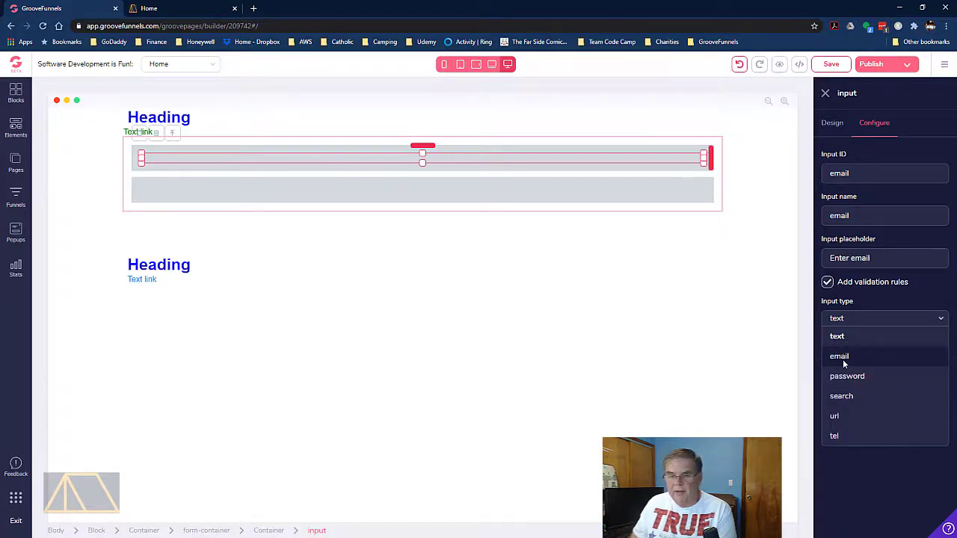
click(843, 361)
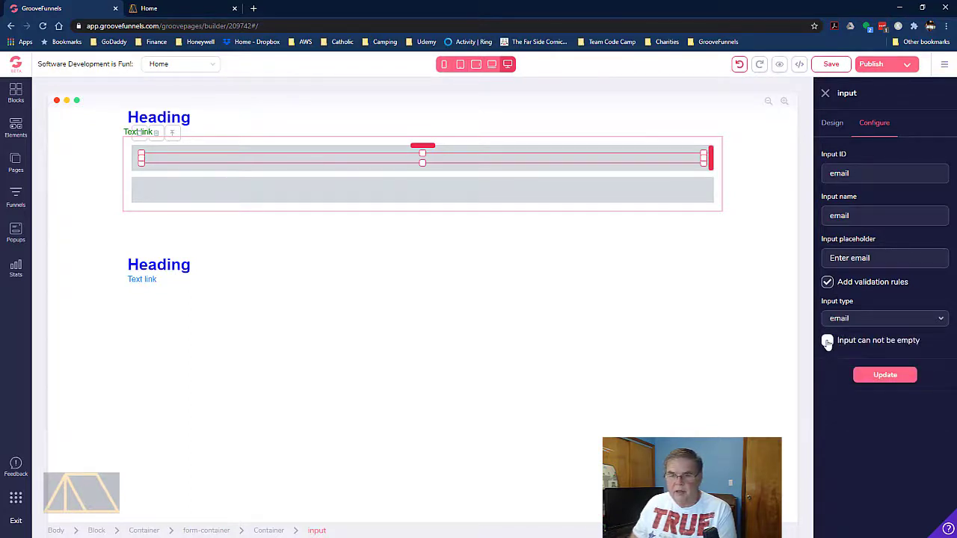
click(827, 341)
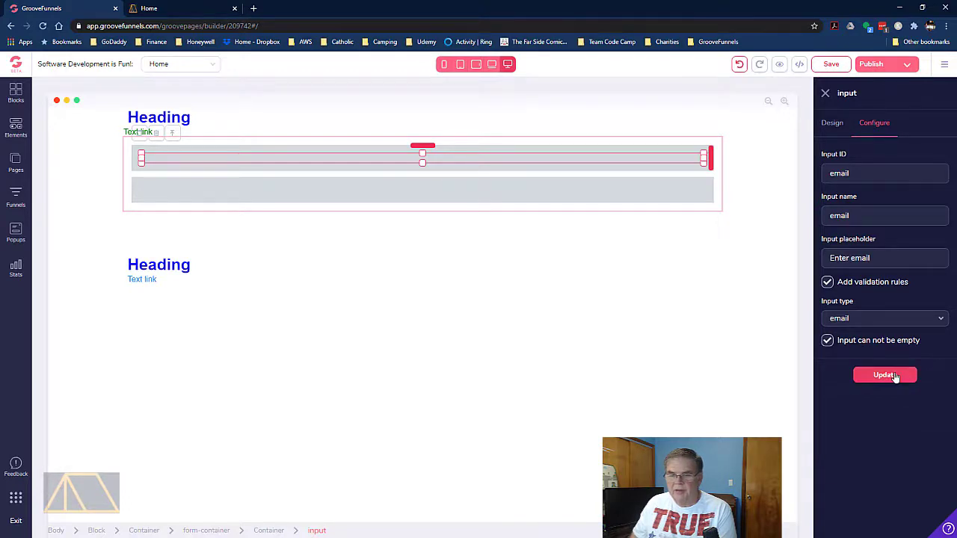
click(895, 376)
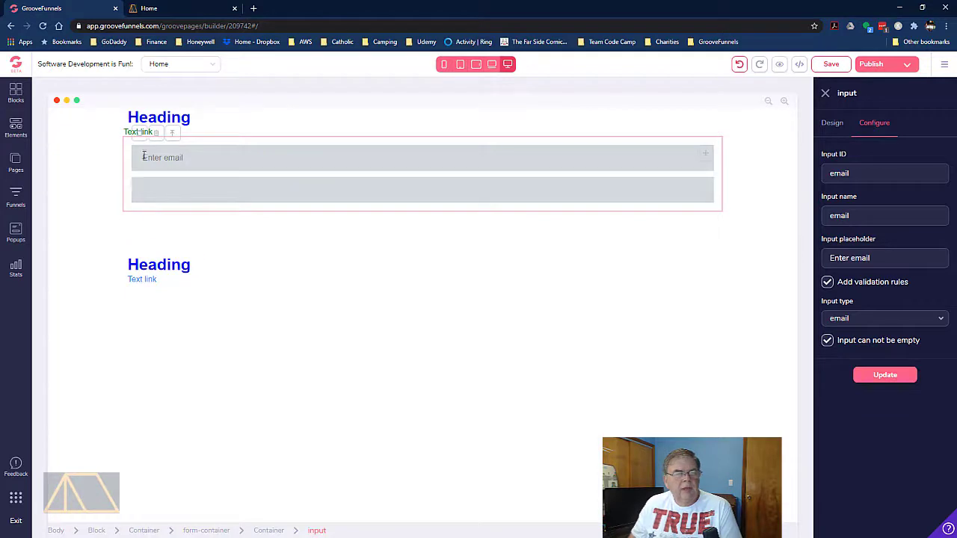
Set the second input field's ID and name to first_name and its placeholder to "Enter first name"
click(215, 199)
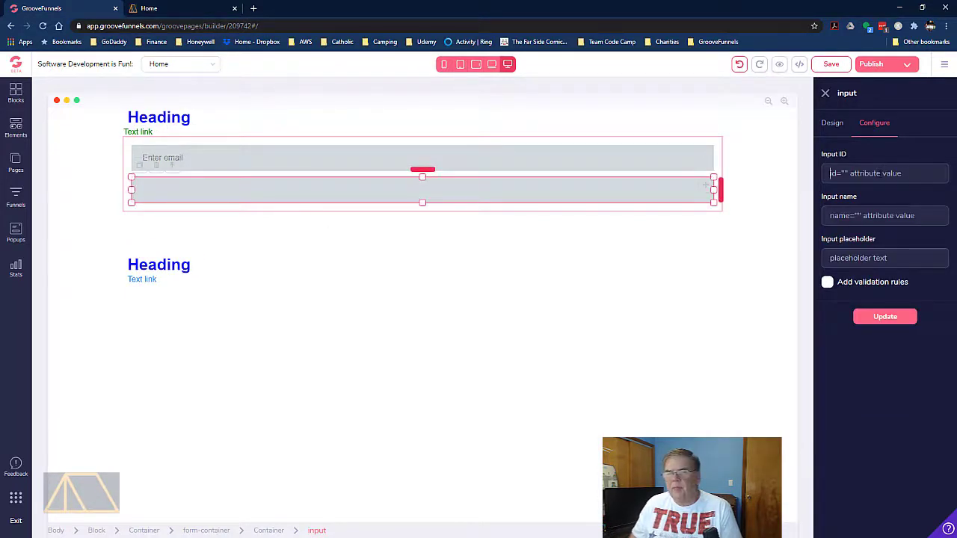
click(879, 173)
text(first)
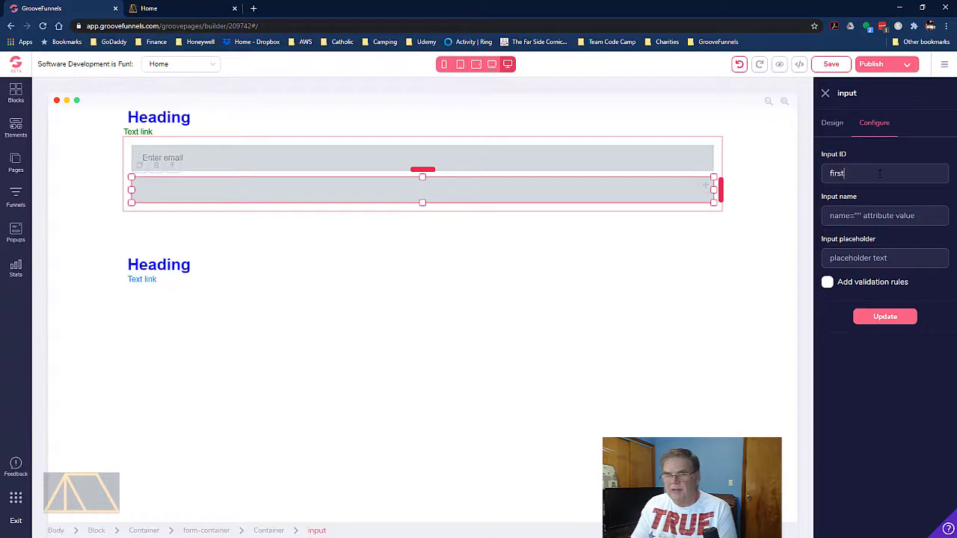
text(_name)
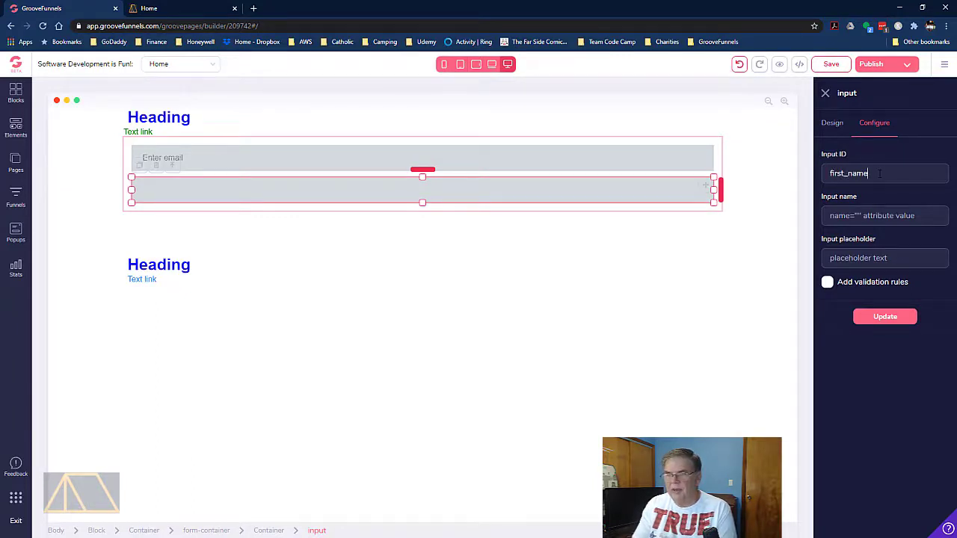
text(fi)
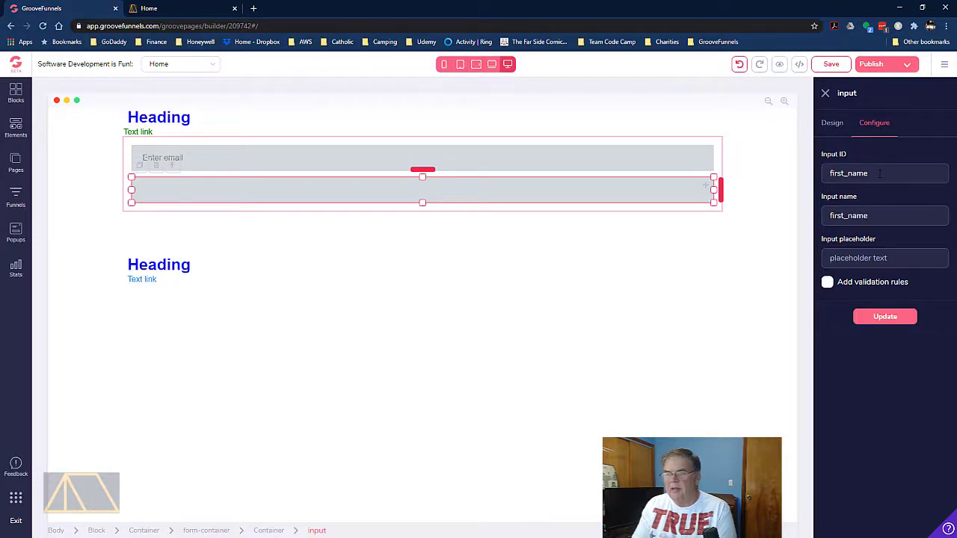
text(Enter first )
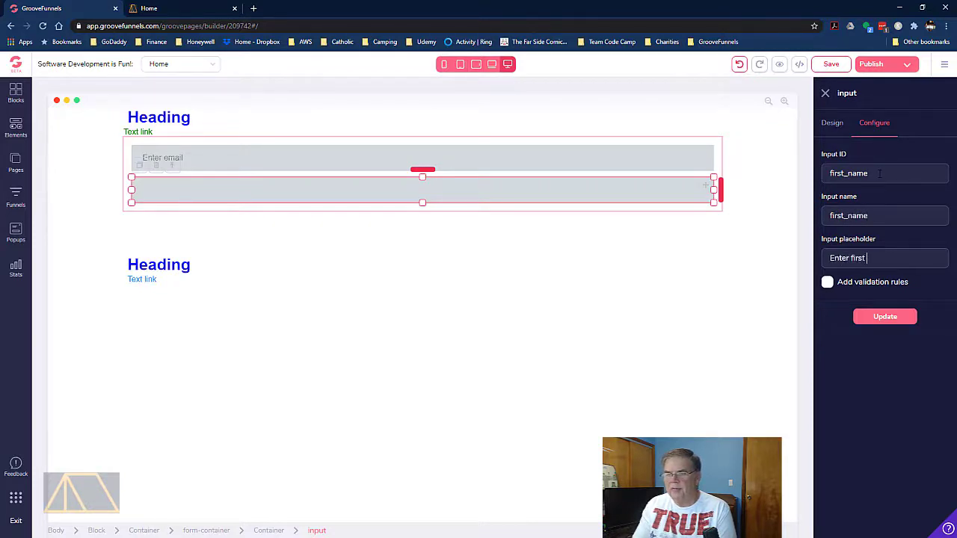
text(name)
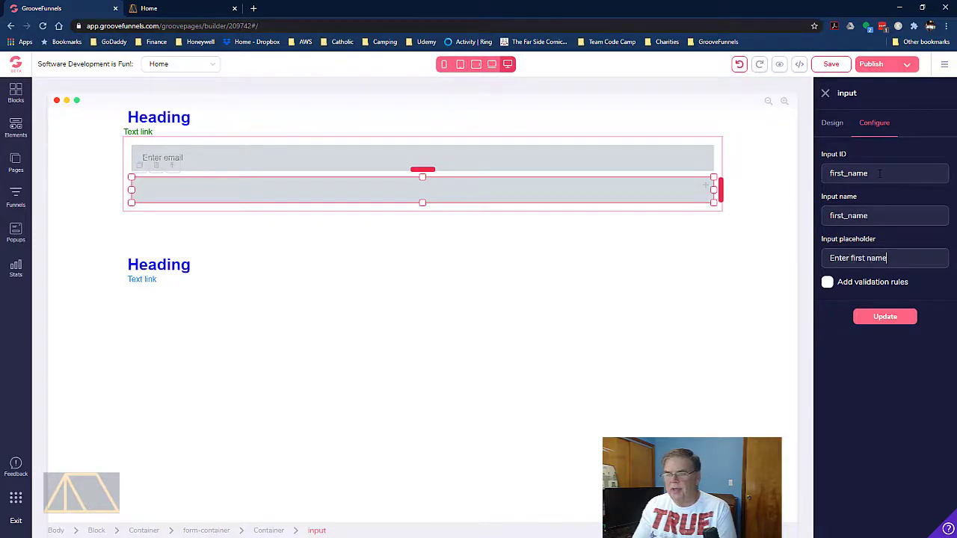
Add validation rules to the first name field so that it can not be empty, and apply the update
click(827, 283)
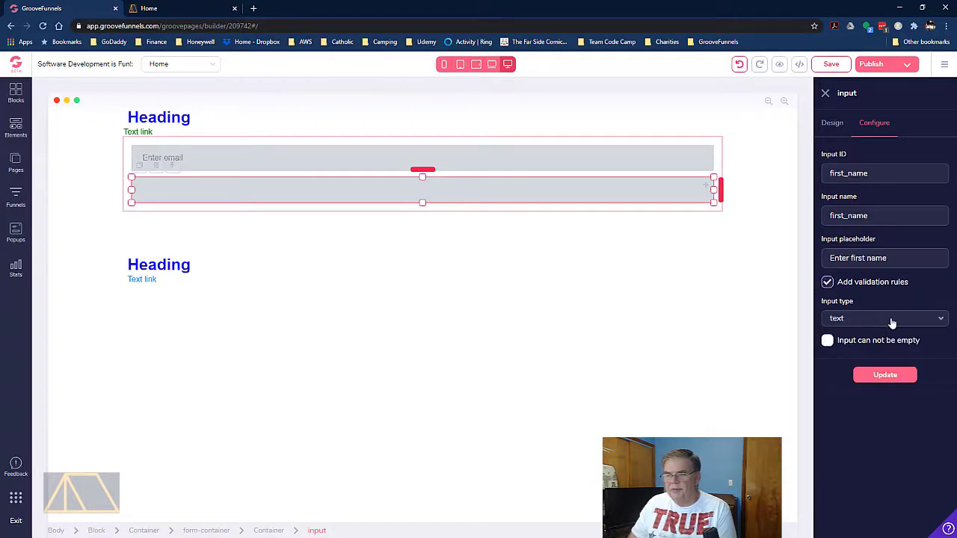
click(827, 342)
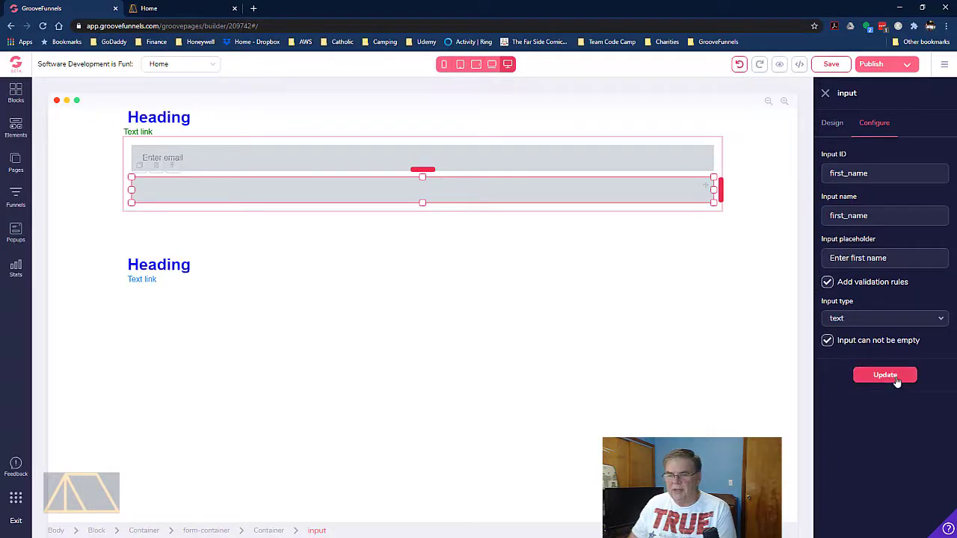
click(897, 380)
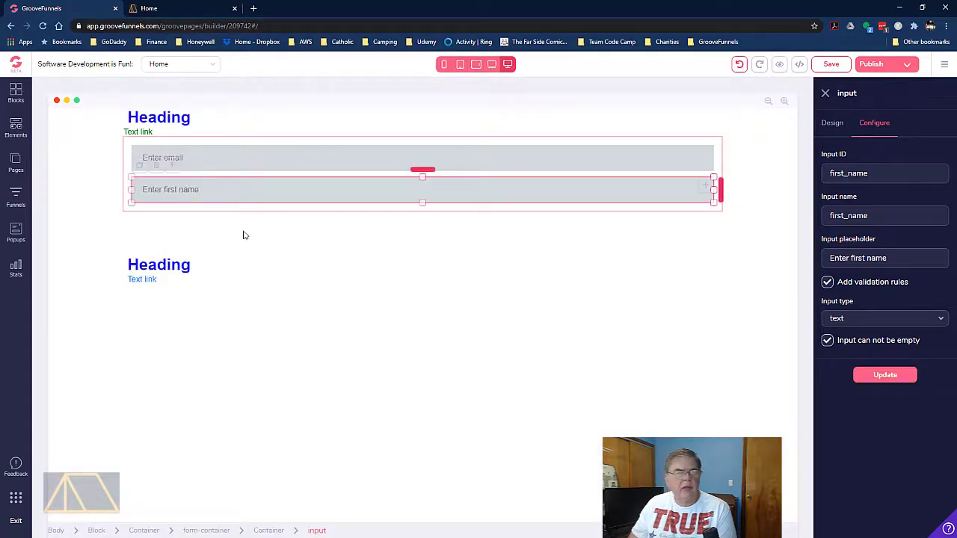
Recheck the second input field's configuration, correct its ID and name to first_name, and update it
click(273, 159)
click(340, 196)
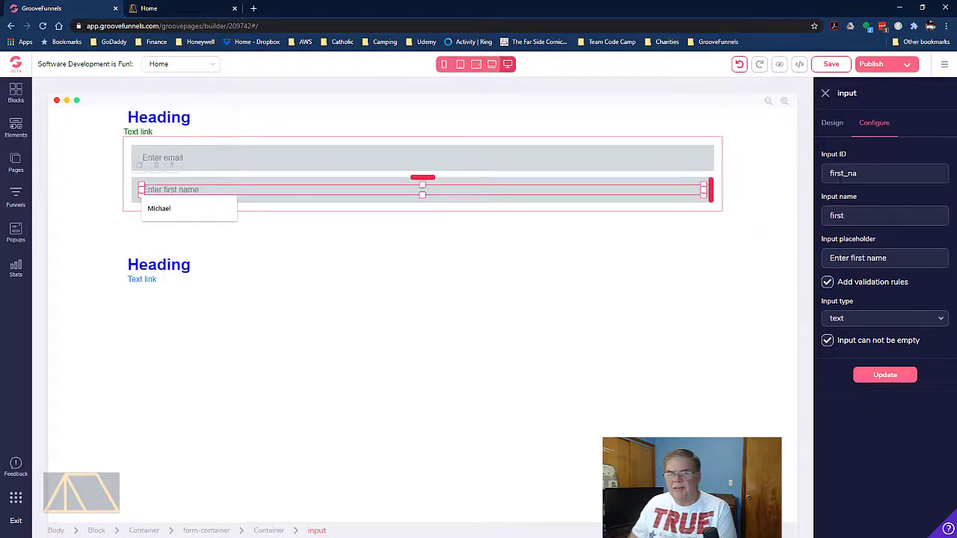
click(878, 175)
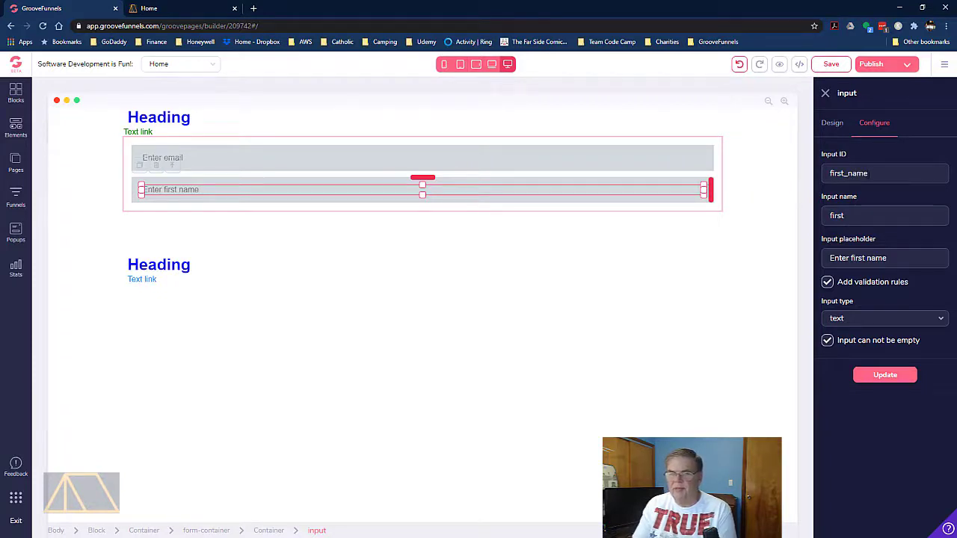
click(895, 215)
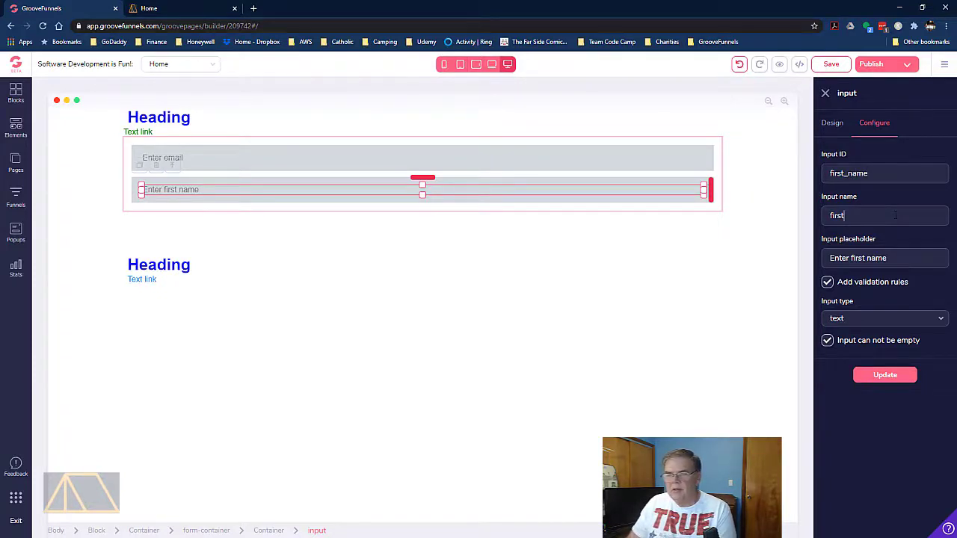
text(_name)
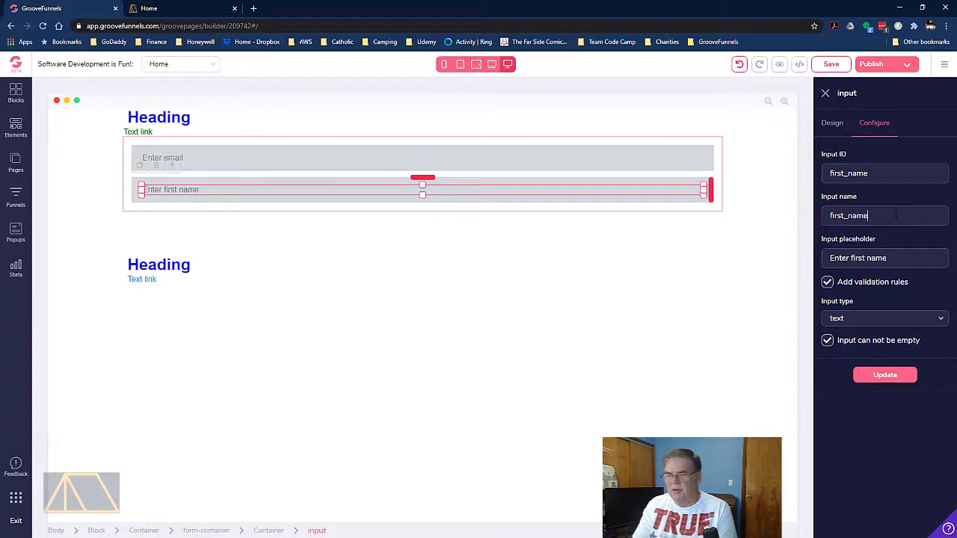
click(892, 378)
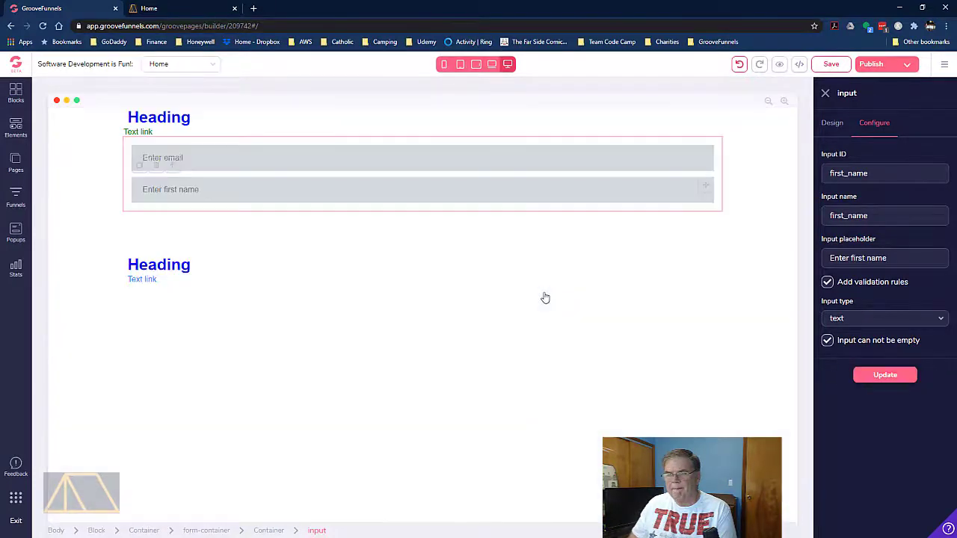
Add a Submit Button inside the form container, above the email field
click(568, 154)
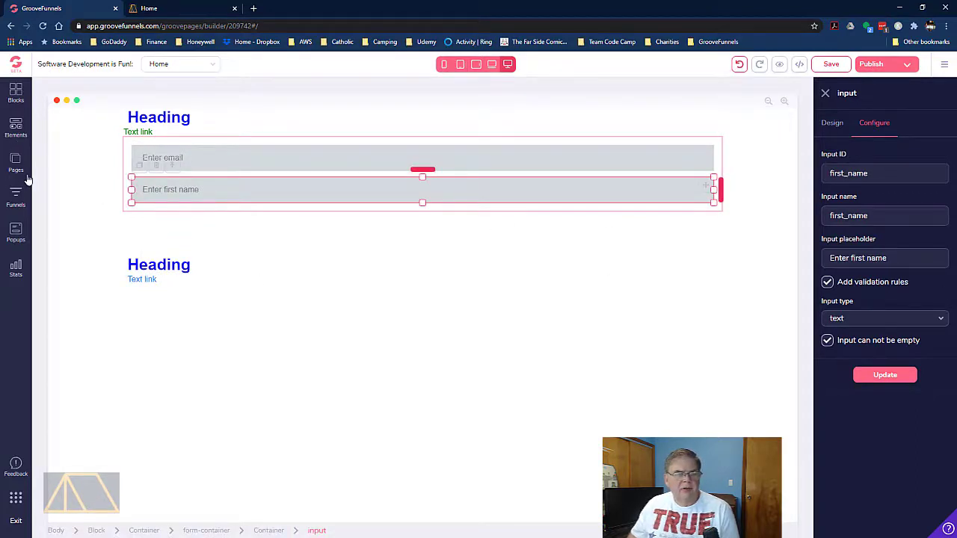
click(15, 127)
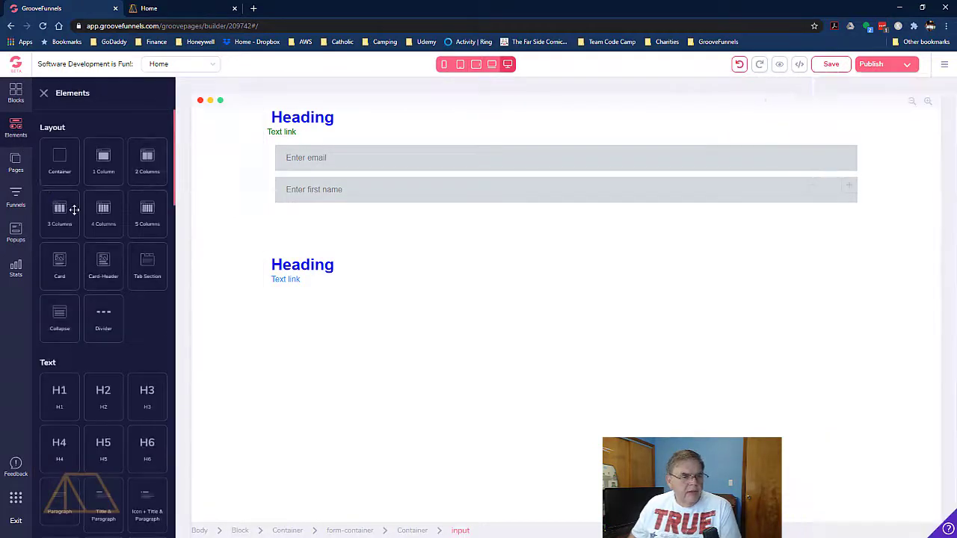
scroll(69, 210, down, 10)
scroll(69, 210, down, 5)
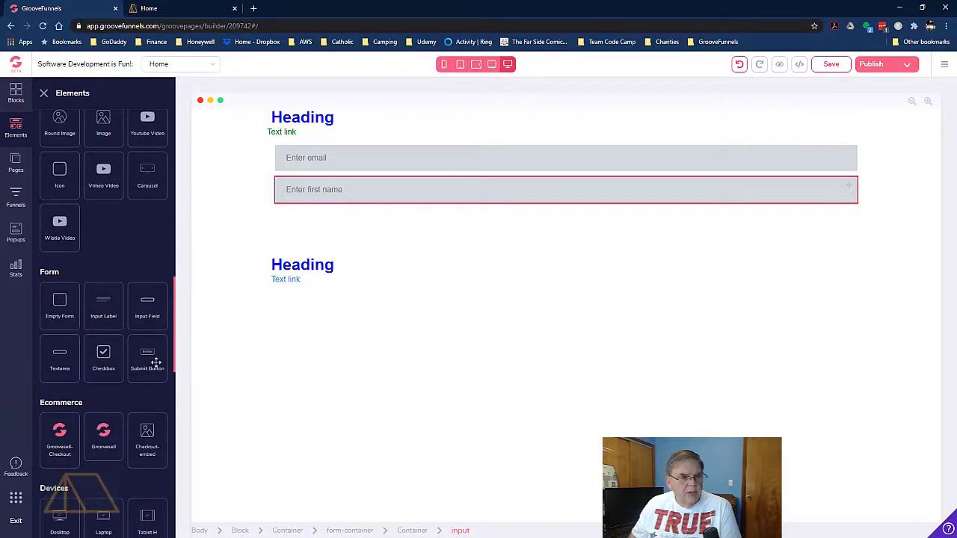
drag(150, 361, 437, 226)
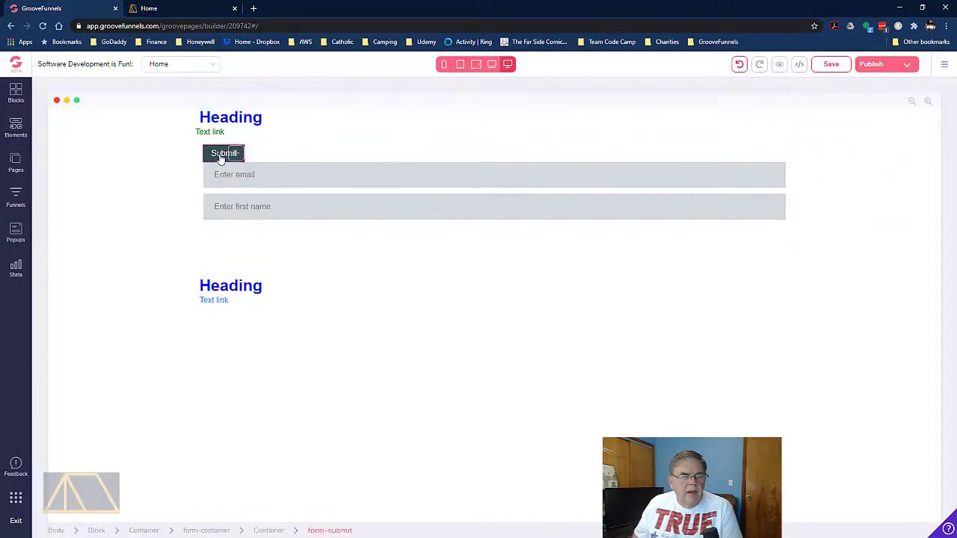
Select the form-container around the Submit button, and switch to Notepad++ to examine the form tag's action and method attributes
click(222, 153)
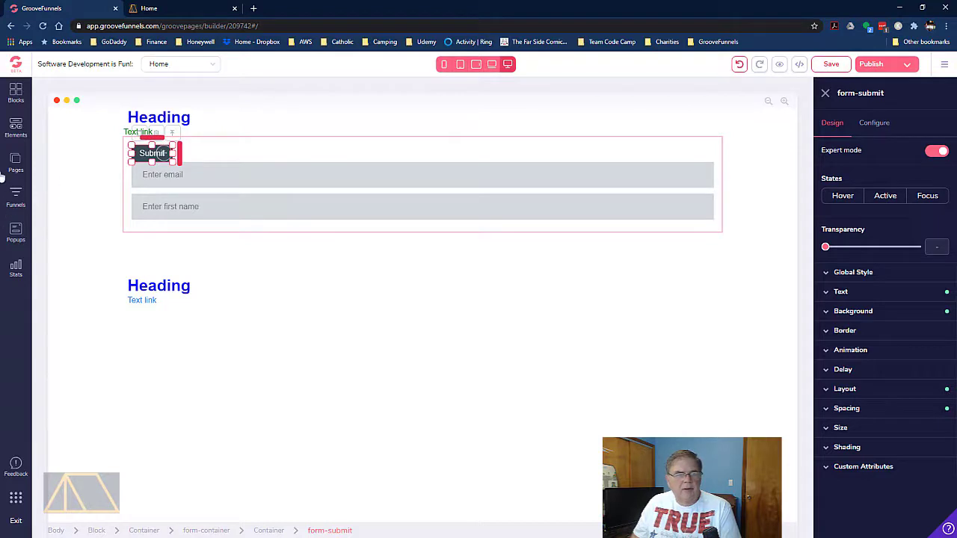
click(196, 531)
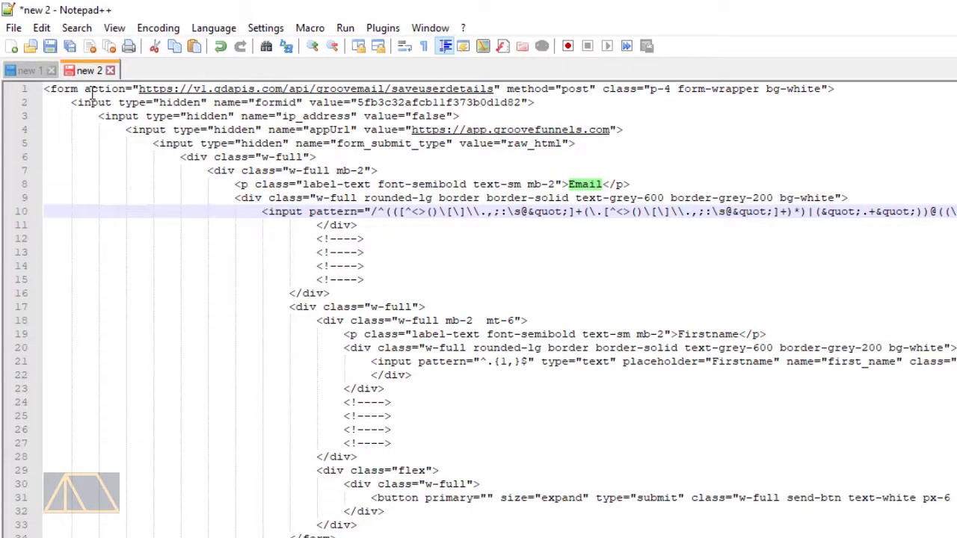
drag(85, 90, 596, 88)
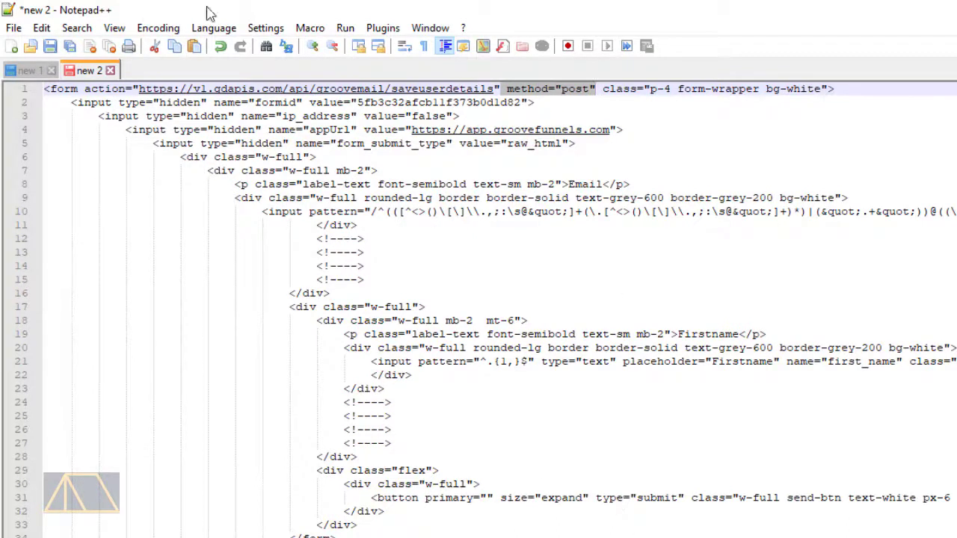
click(439, 89)
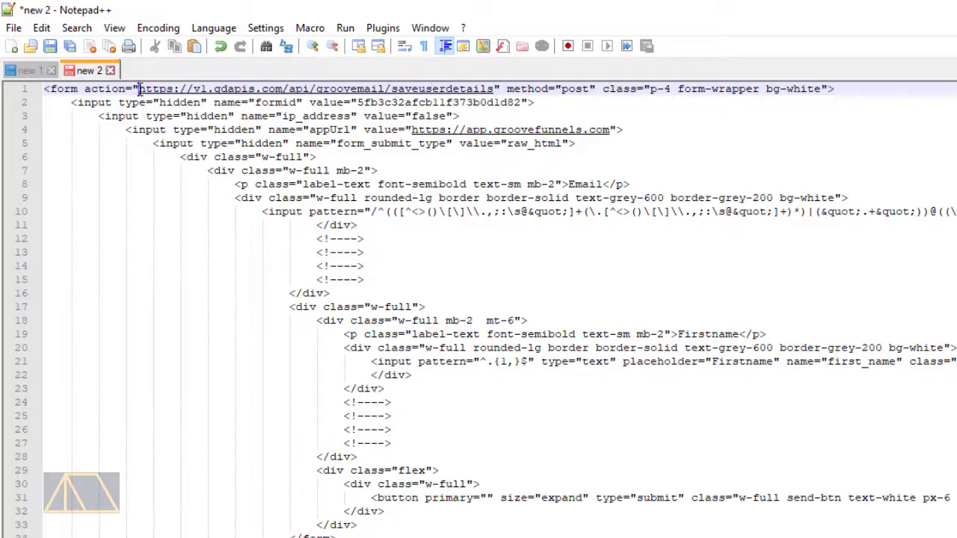
drag(140, 89, 181, 85)
right_click(180, 84)
click(138, 103)
click(138, 89)
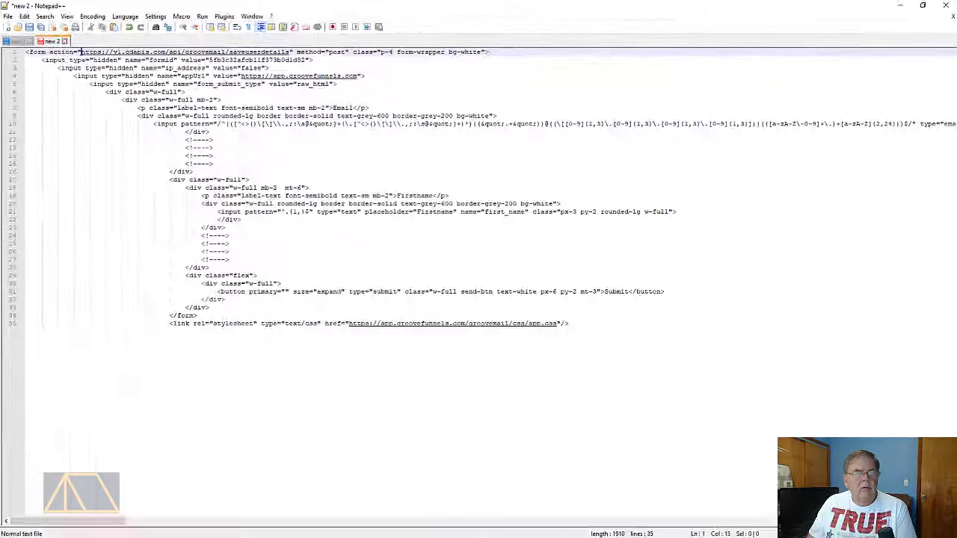
drag(80, 52, 290, 51)
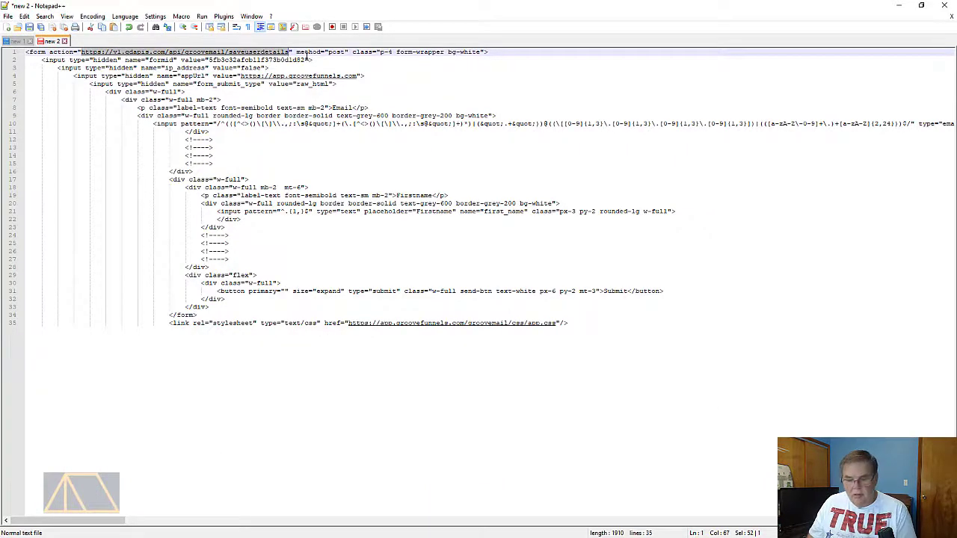
click(898, 6)
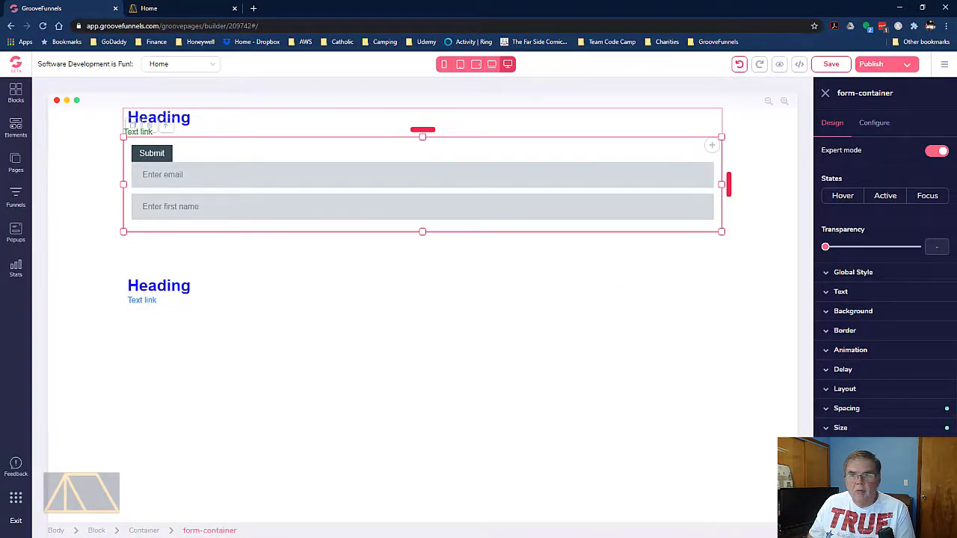
click(874, 123)
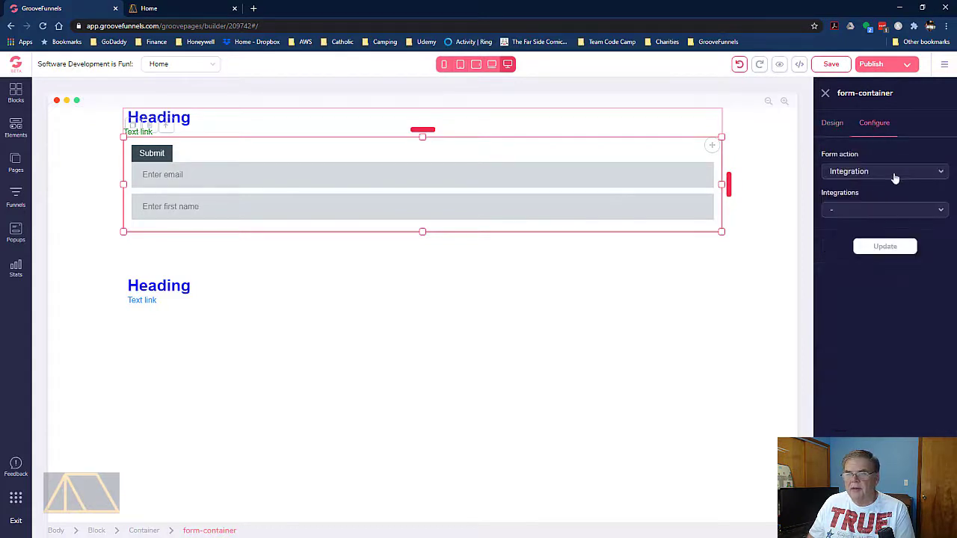
click(943, 172)
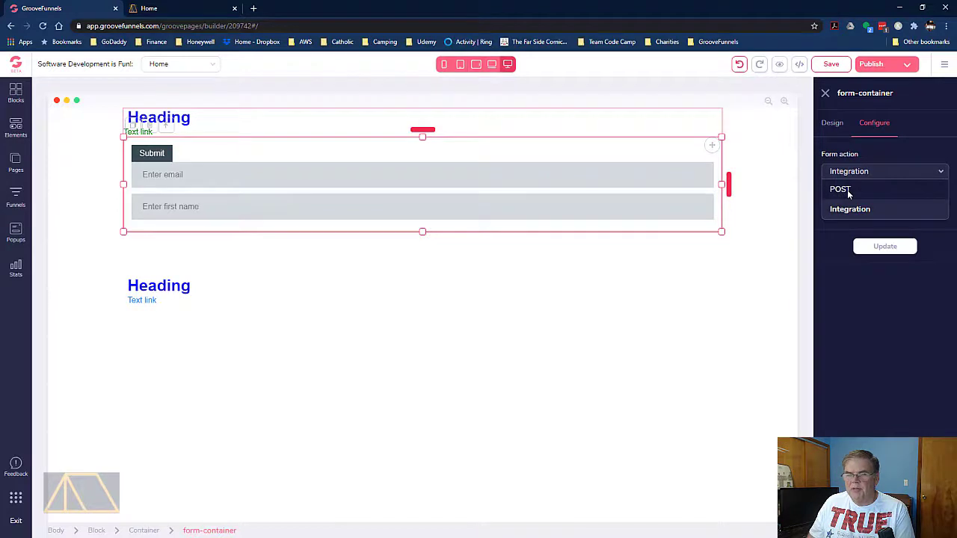
click(848, 192)
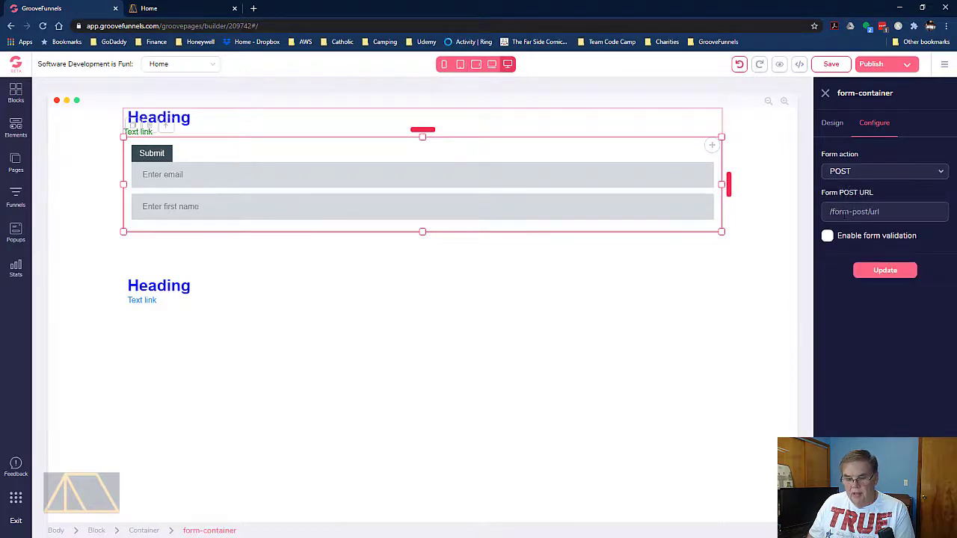
key(ctrl+v)
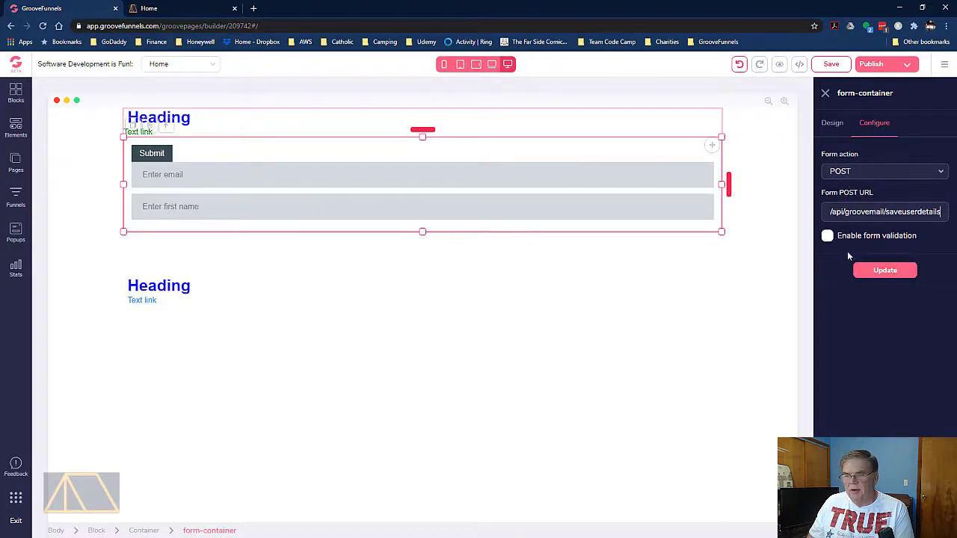
click(828, 238)
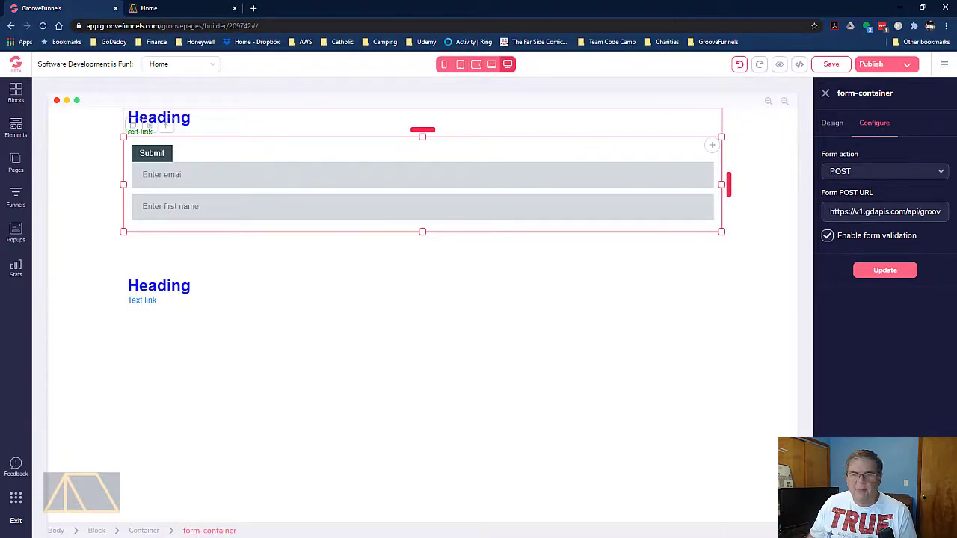
click(894, 273)
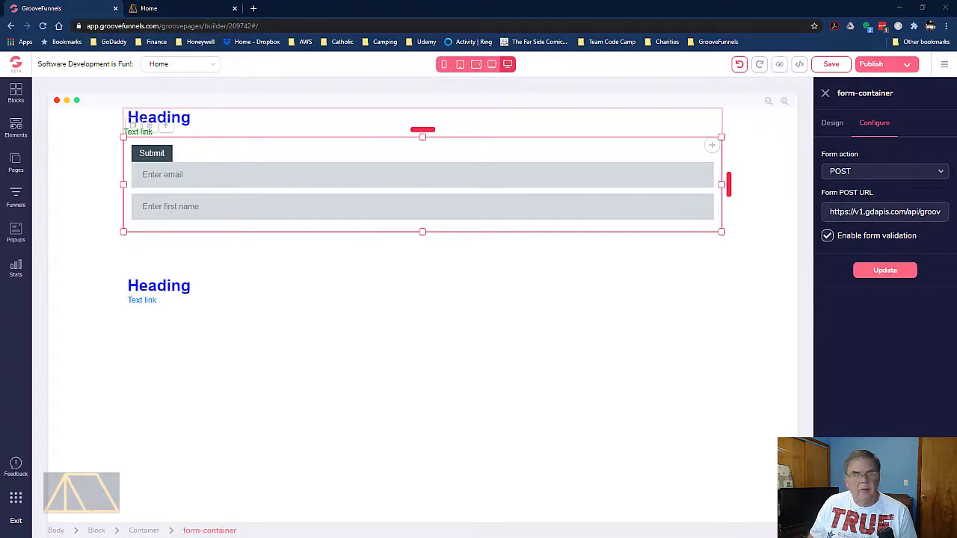
Switch to Notepad++ and copy the four hidden input lines, formid through form_submit_type, from the raw HTML
key(alt+Tab)
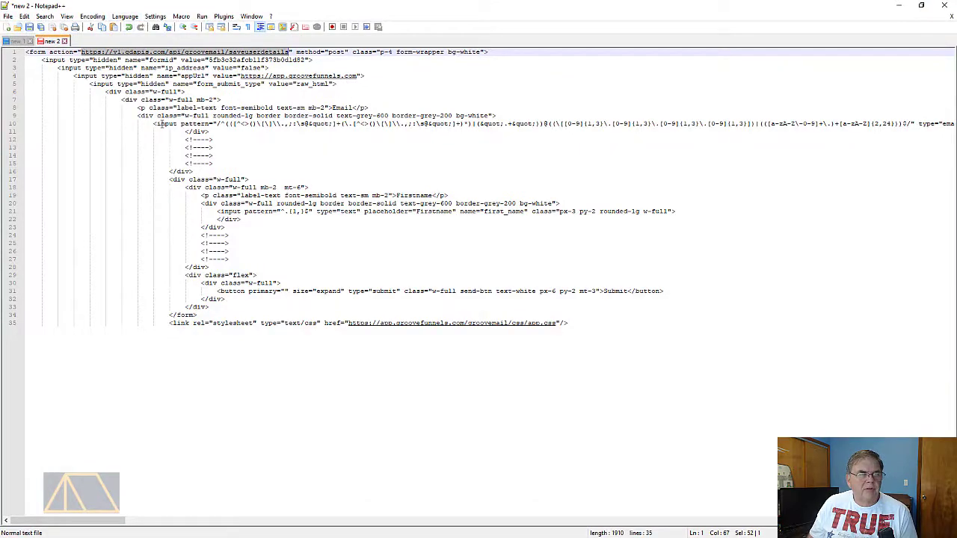
double_click(165, 123)
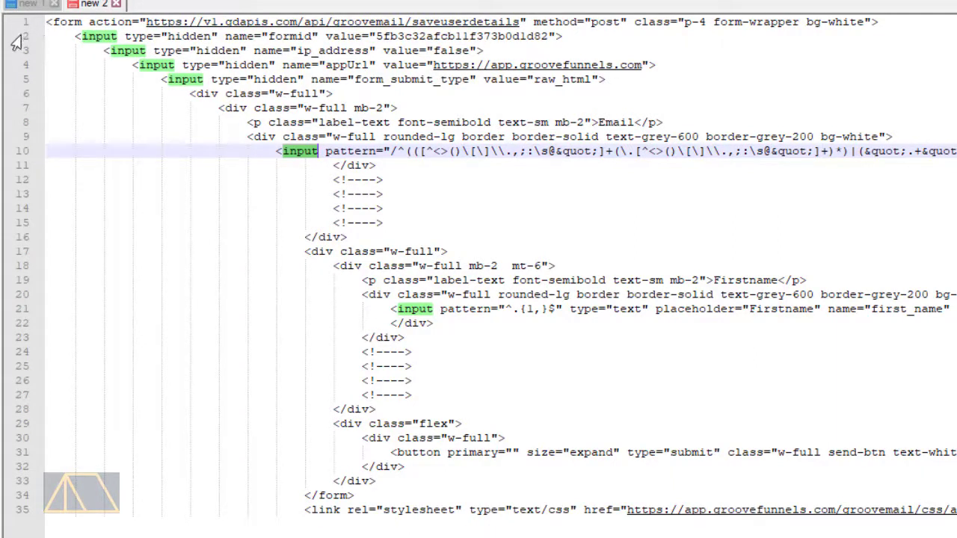
drag(13, 37, 1, 79)
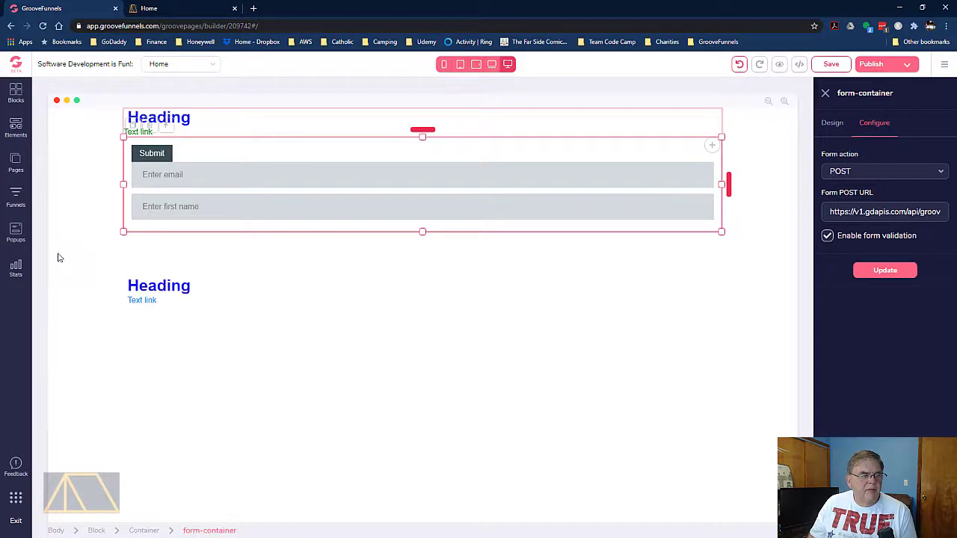
Return to the page builder and add a Code Embed element inside the form container, between the Submit button and the email field
click(6, 133)
scroll(96, 237, down, 5)
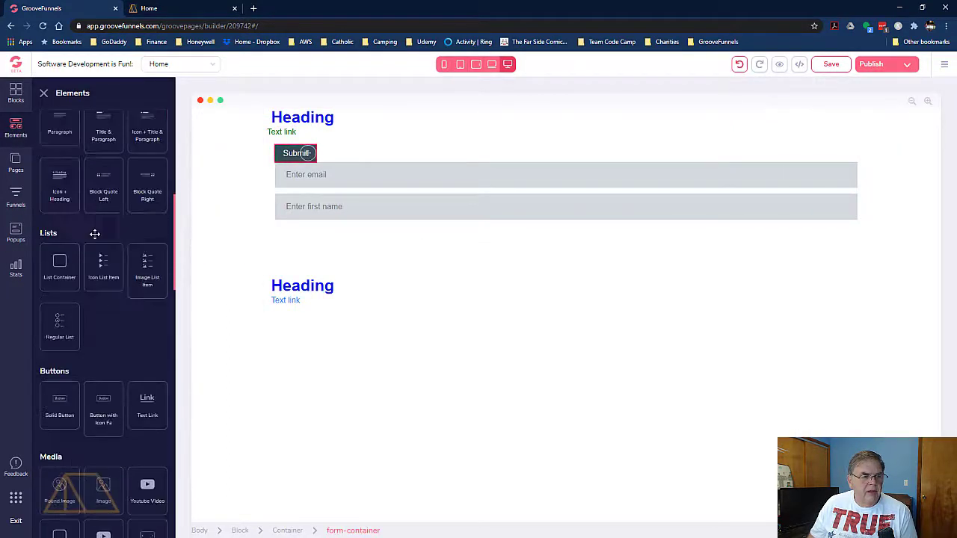
scroll(94, 233, down, 10)
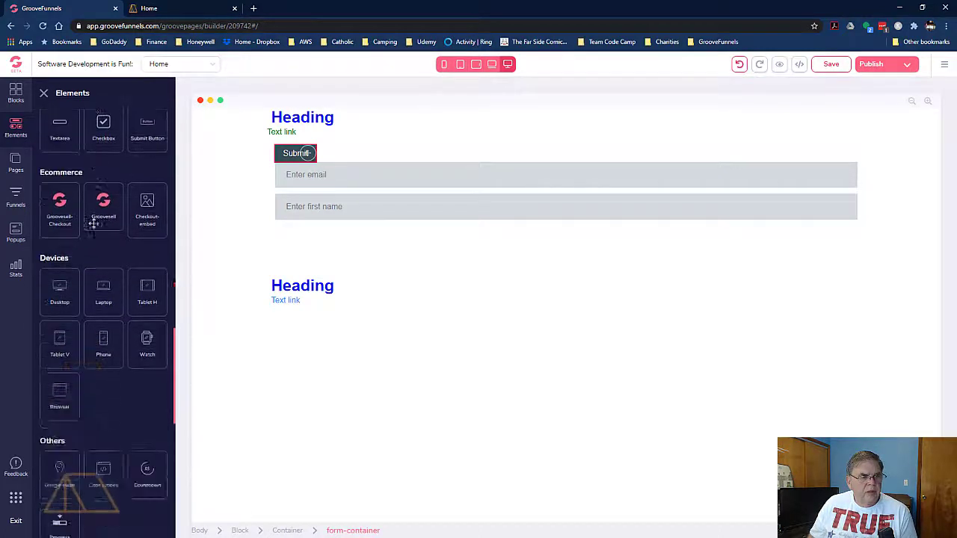
scroll(94, 223, down, 4)
drag(99, 314, 334, 190)
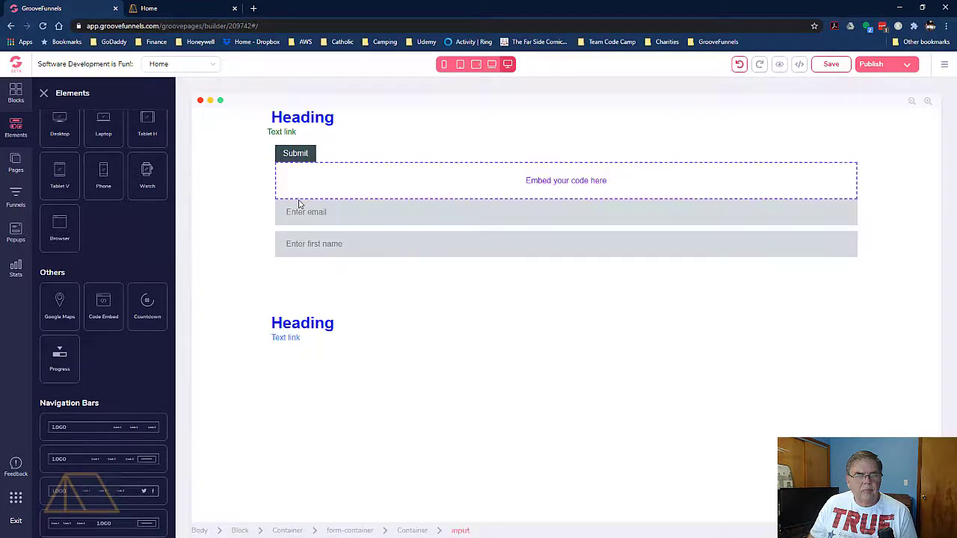
Paste the four copied hidden inputs into the embed element's source code, and save both the code and the page
click(293, 179)
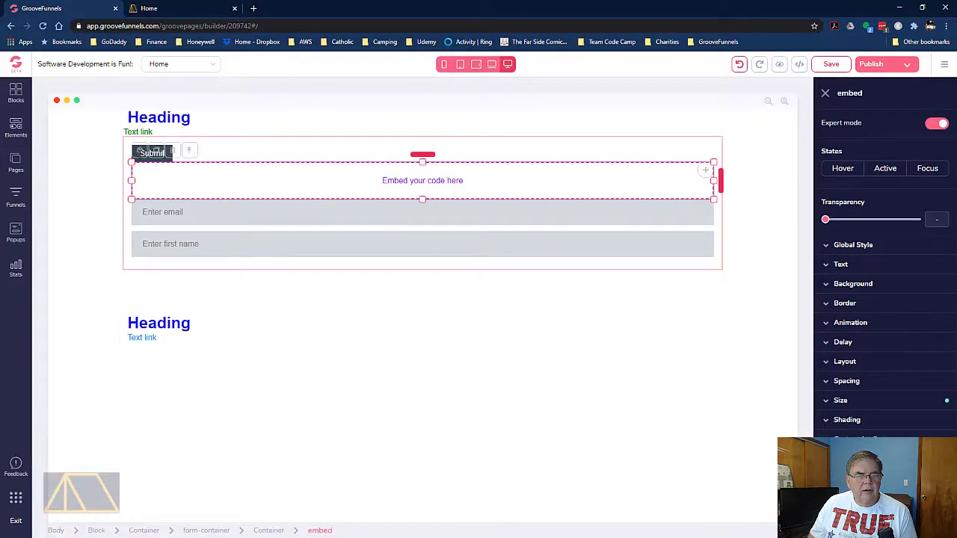
click(151, 153)
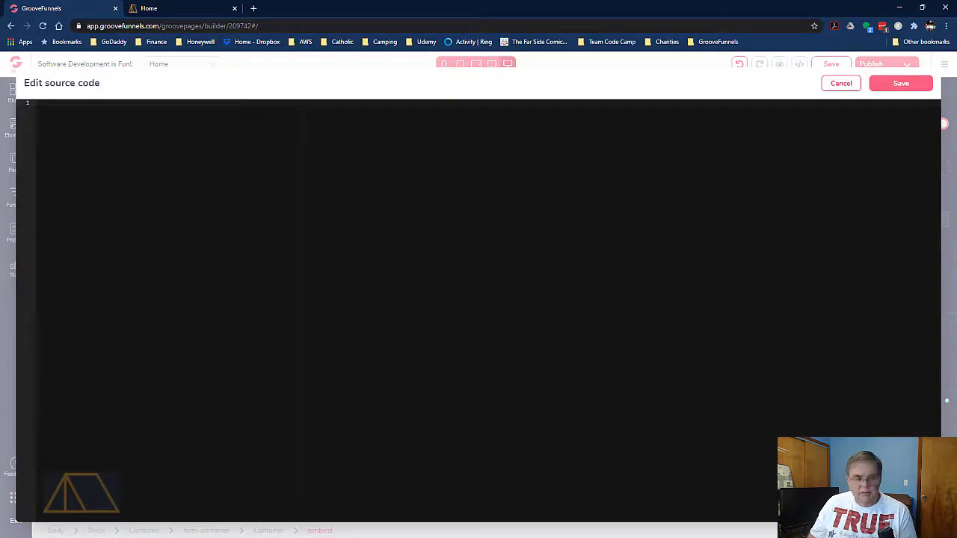
text(<input type="hidden" name="formId" value="5fb3c32afcb11f37Jb0d1d82"> <input type="hidden" name="ip_address" value="false"> <input type="hidden" name="appUrl" value="https://app.groovefunnels.com"> <input type="hidden" name="form_submit_type" value="raw_html">)
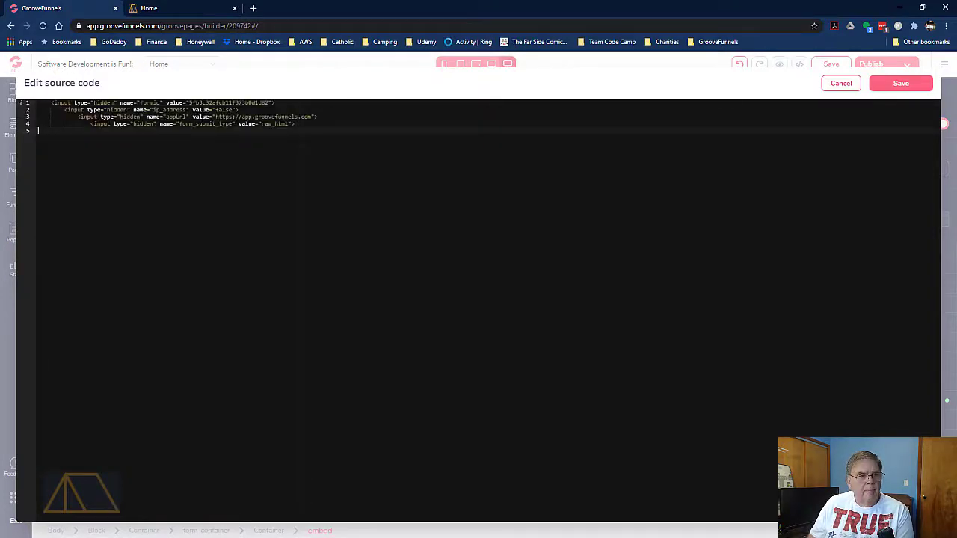
click(901, 86)
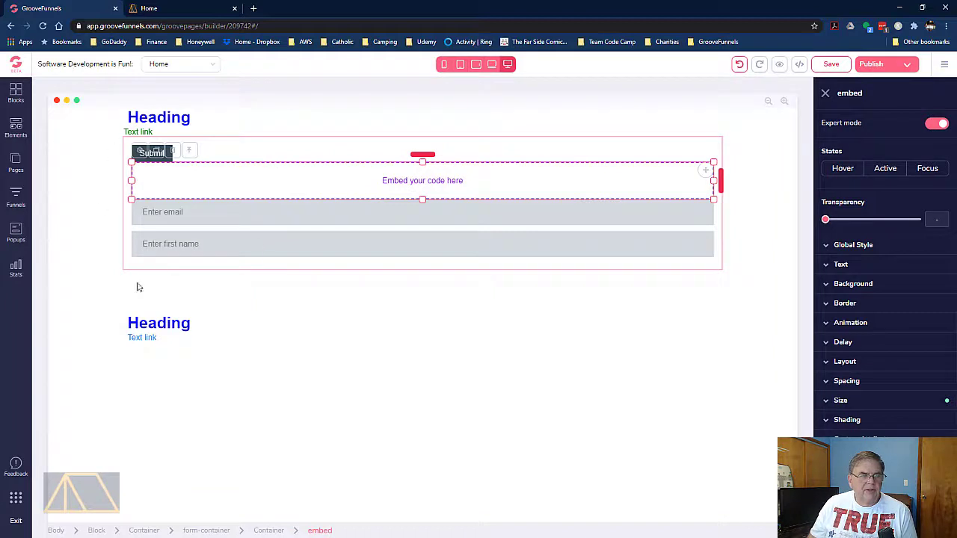
click(831, 64)
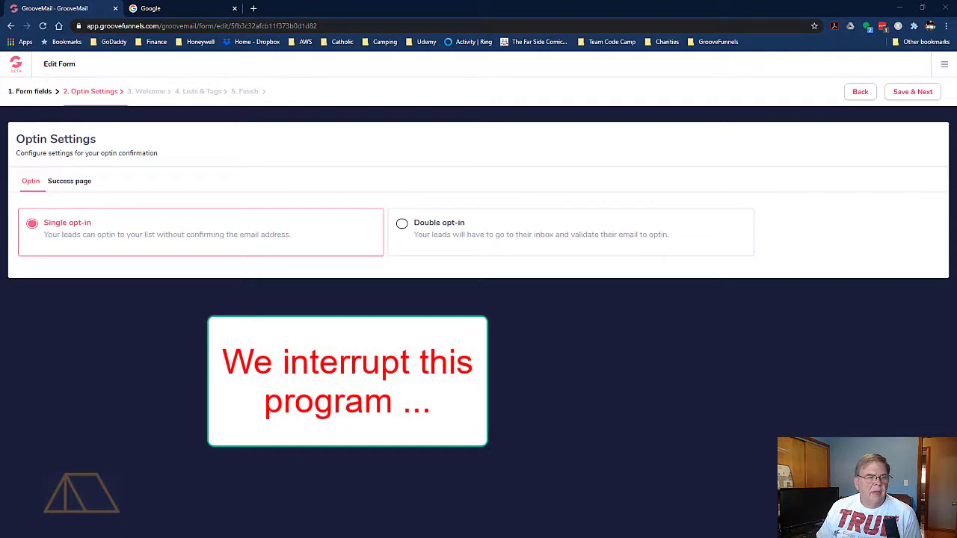
View the GrooveMail form's success page settings, and load the live softwaredevelopmentisfun.com page in the other browser tab
click(73, 183)
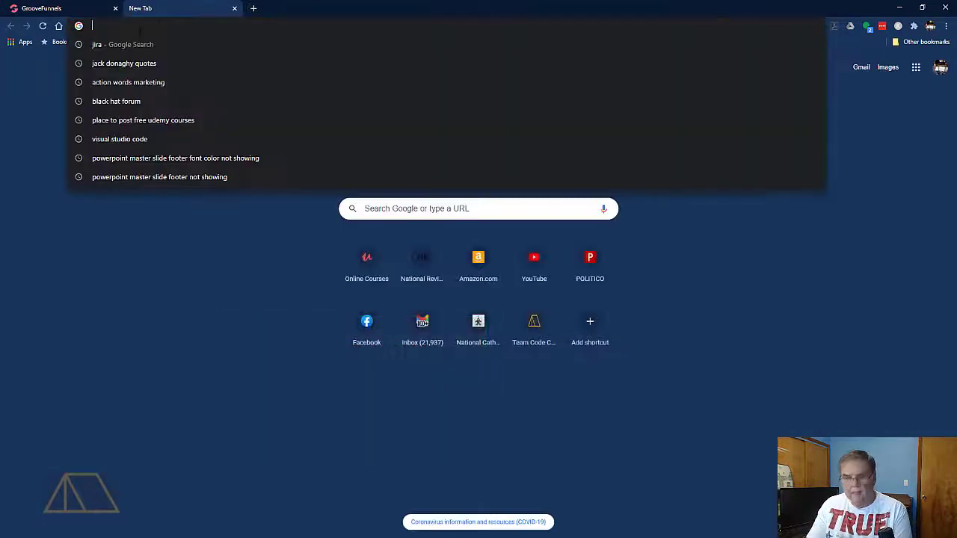
text(softwaredevelopmentisfun.com)
key(Return)
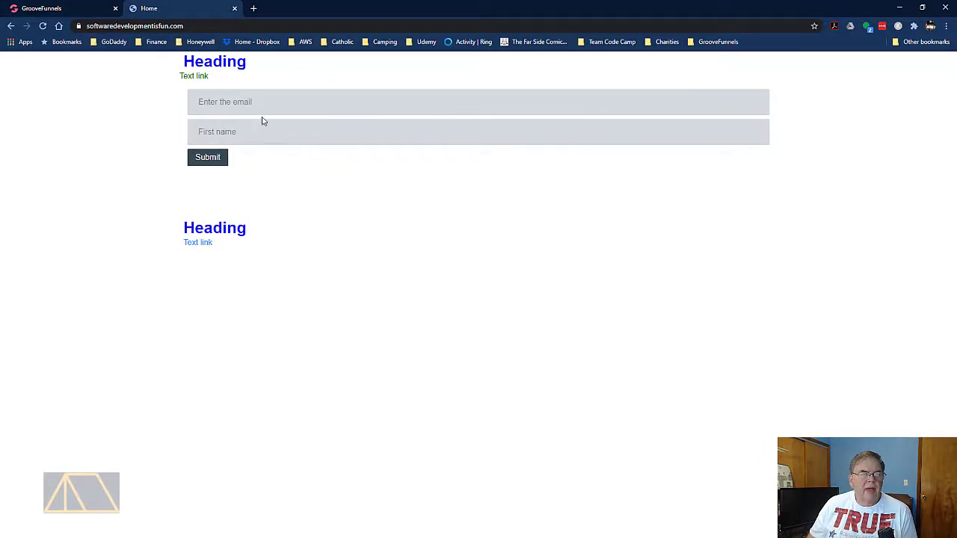
Fill in the live form's email and first name fields with the contact's details and submit it
click(249, 103)
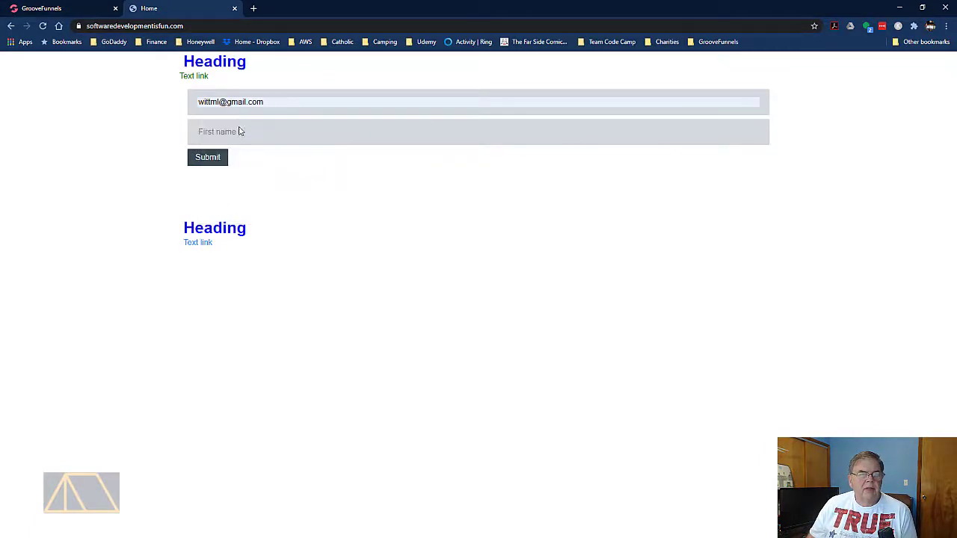
click(239, 131)
click(229, 150)
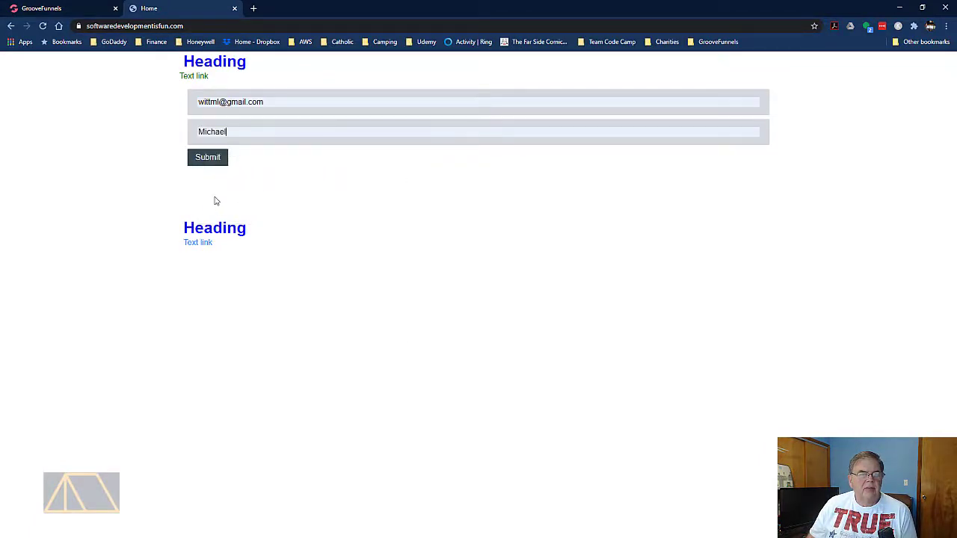
click(207, 158)
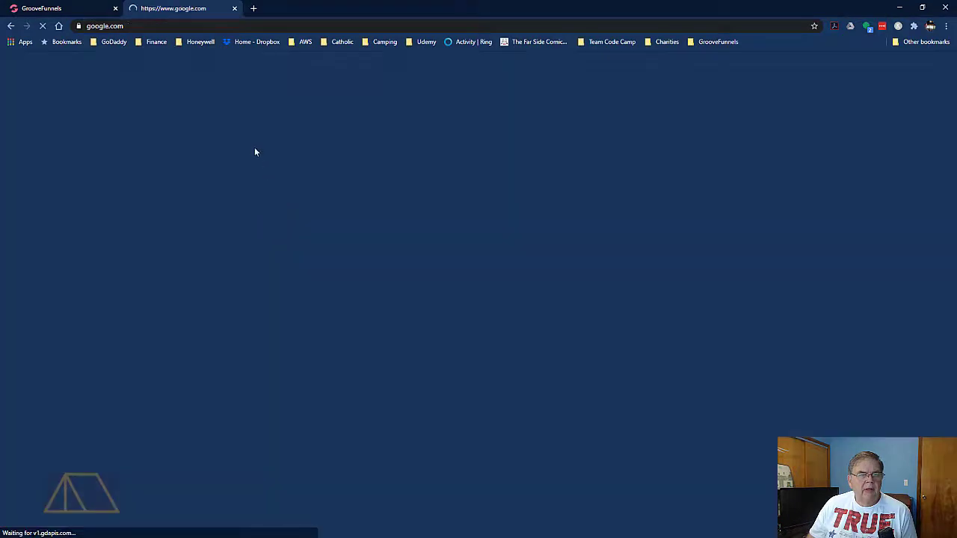